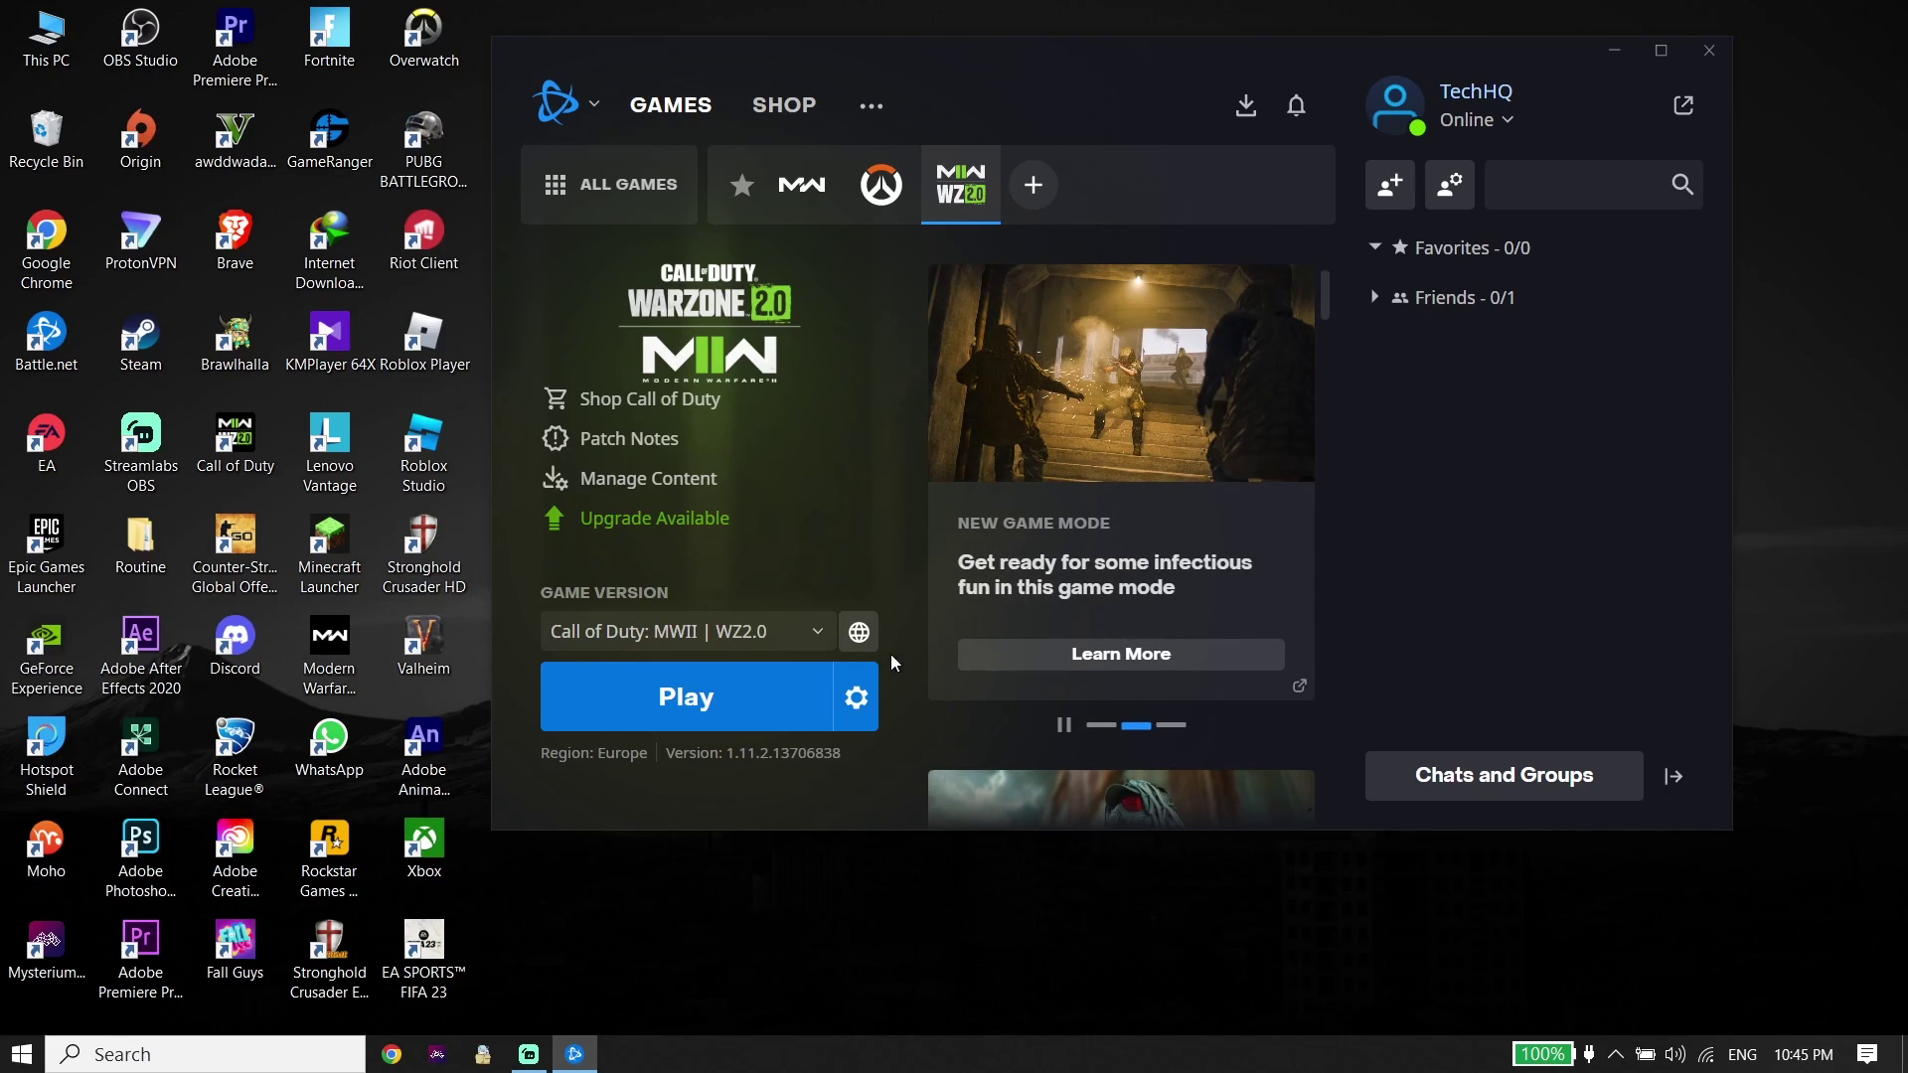
Show the Call of Duty: MWII | WZ2.0 installation in File Explorer and open its _retail_\main folder
{"action": "left_click", "coordinate": [855, 697]}
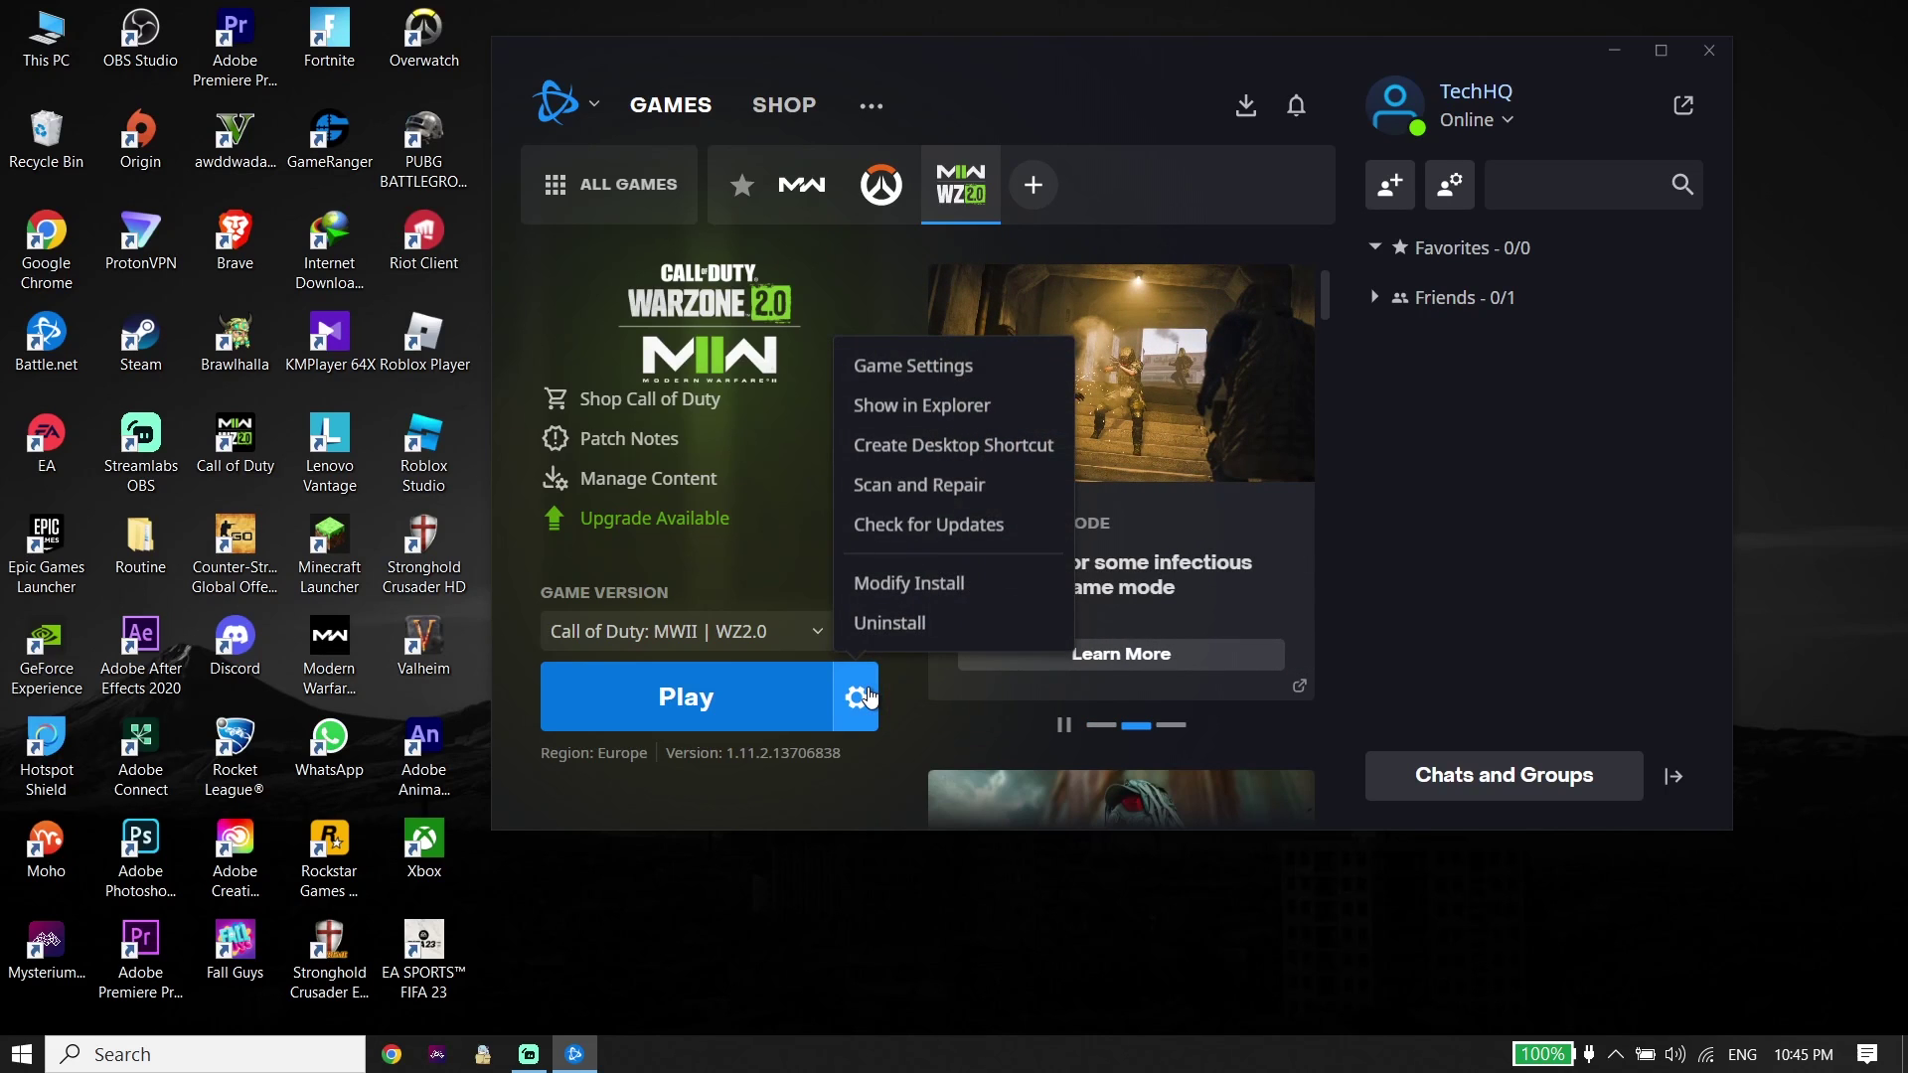
{"action": "left_click", "coordinate": [863, 407]}
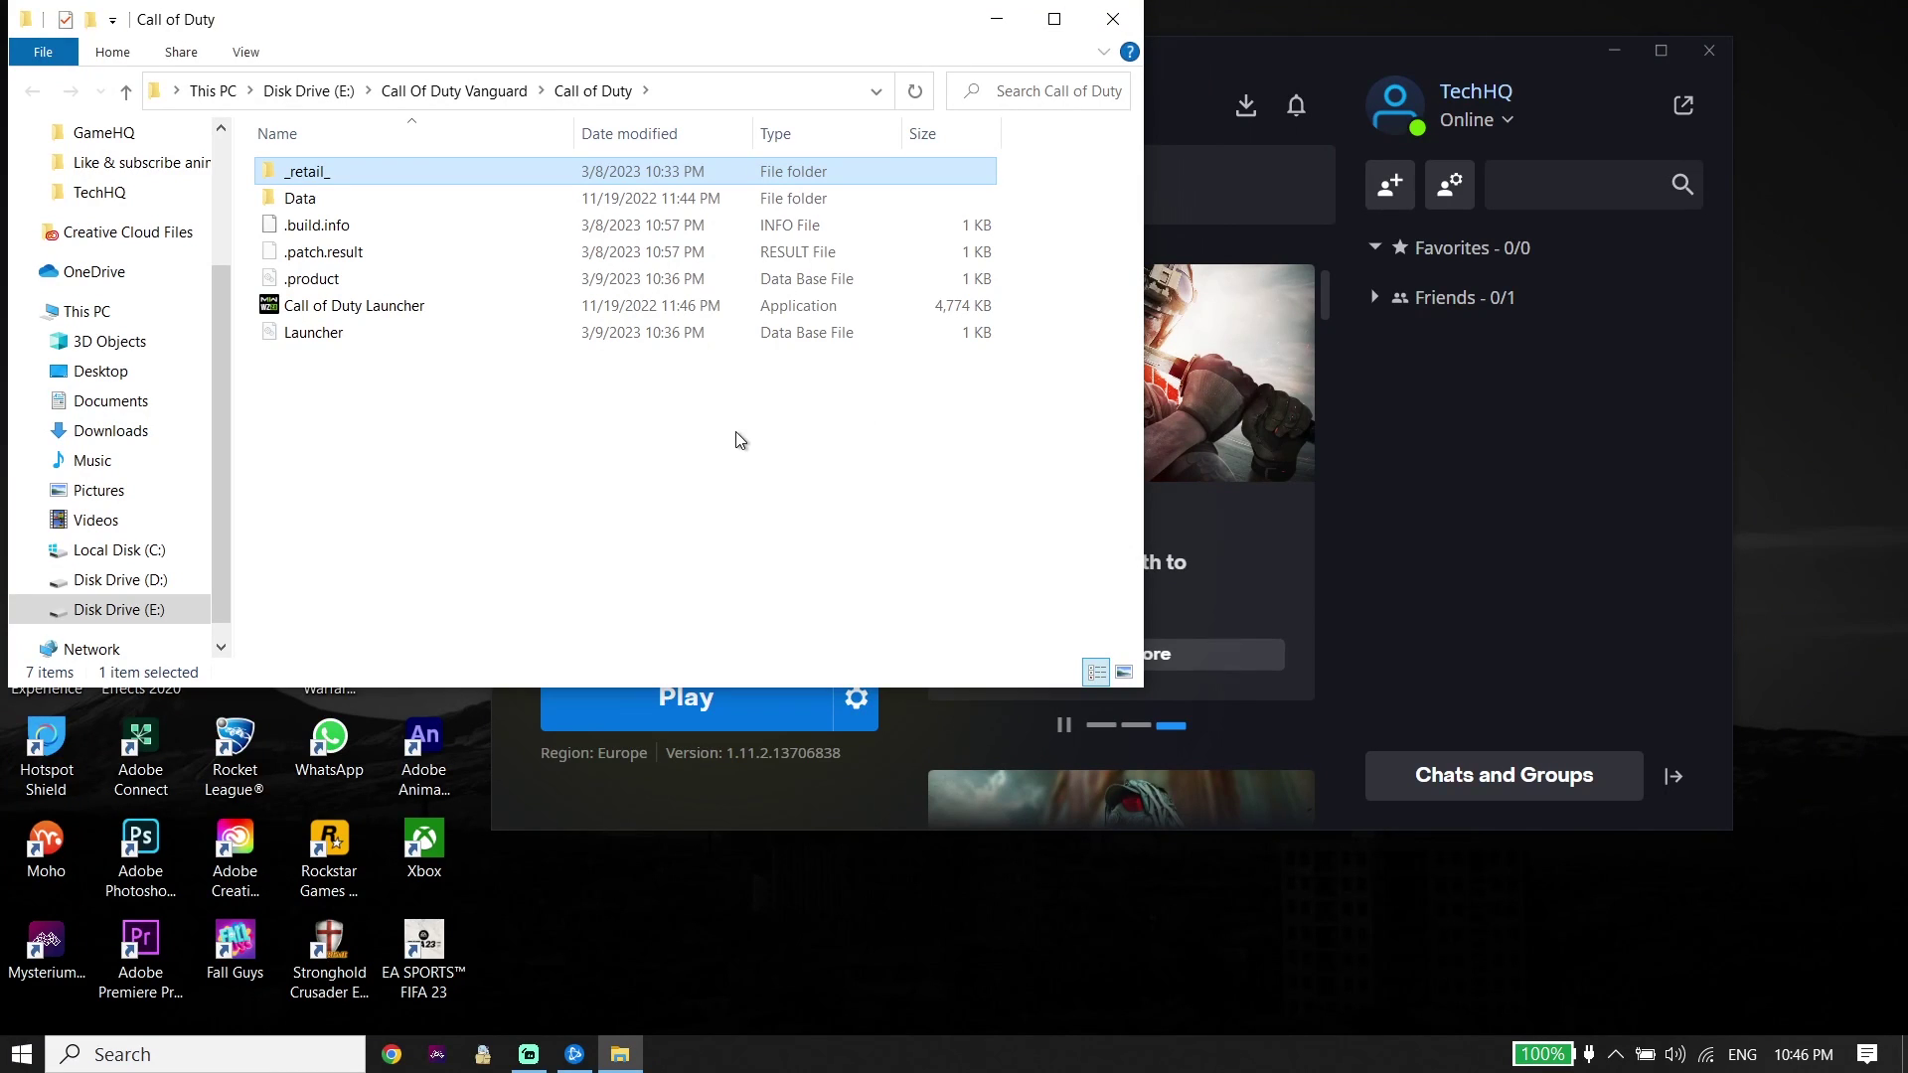
{"action": "double_click", "coordinate": [320, 176]}
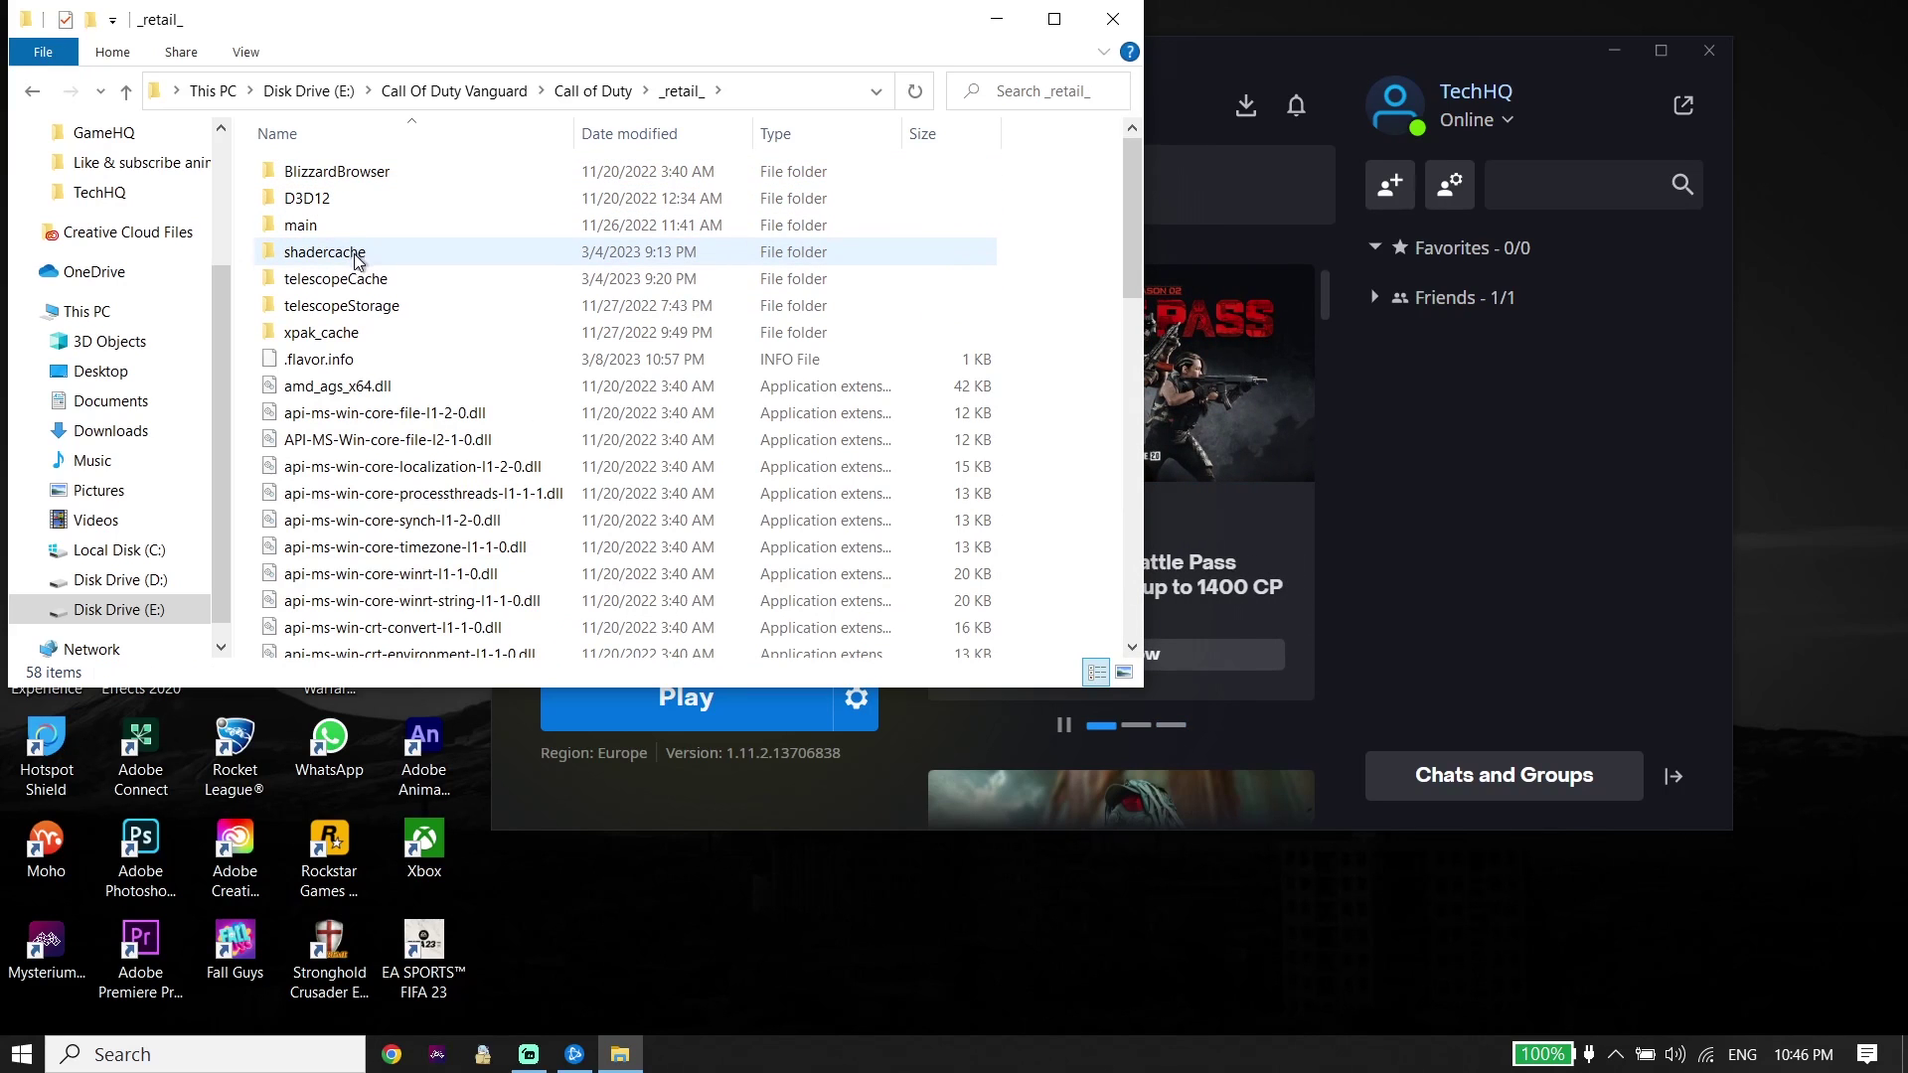
{"action": "double_click", "coordinate": [339, 230]}
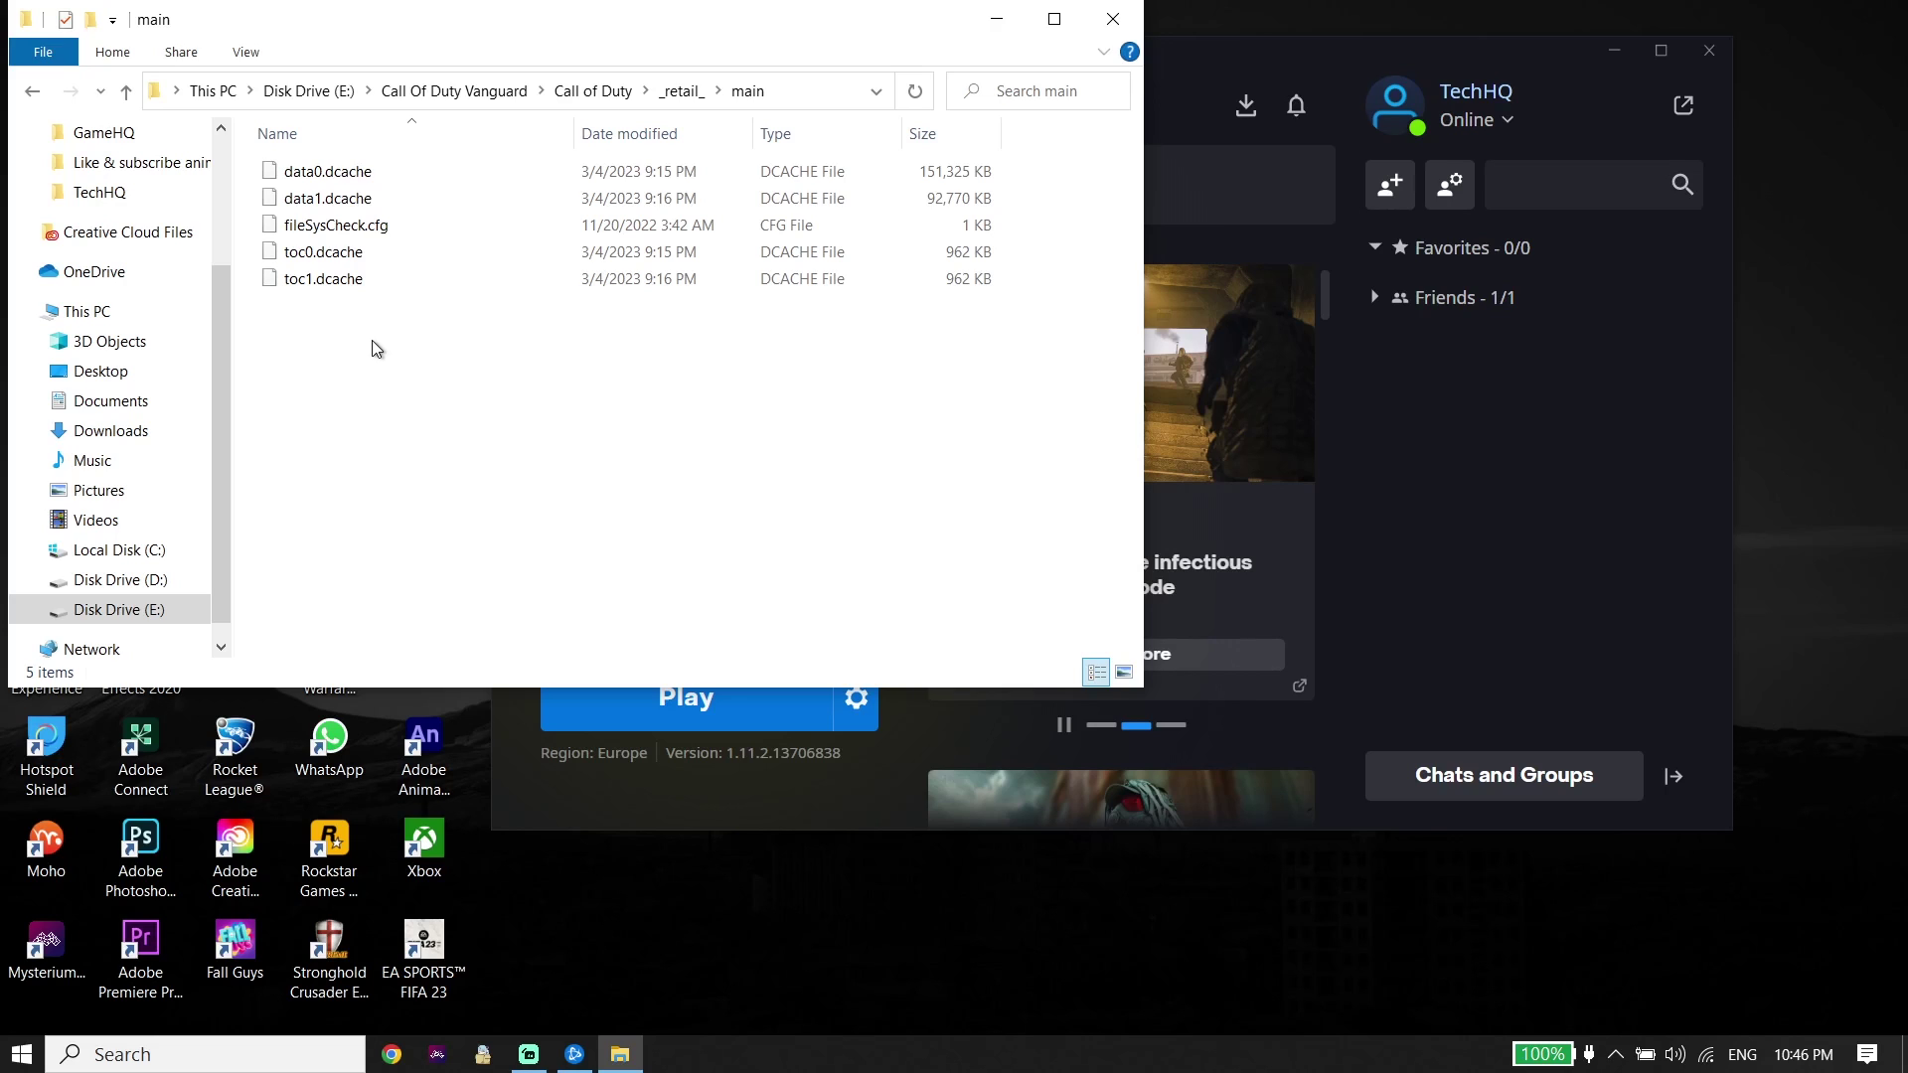
Delete data0.dcache, data1.dcache, toc0.dcache and toc1.dcache from the main folder, keeping fileSysCheck.cfg, and close the folder window
{"action": "left_click", "coordinate": [348, 175]}
{"action": "left_click", "coordinate": [348, 198], "text": "ctrl"}
{"action": "left_click", "coordinate": [347, 252], "text": "ctrl"}
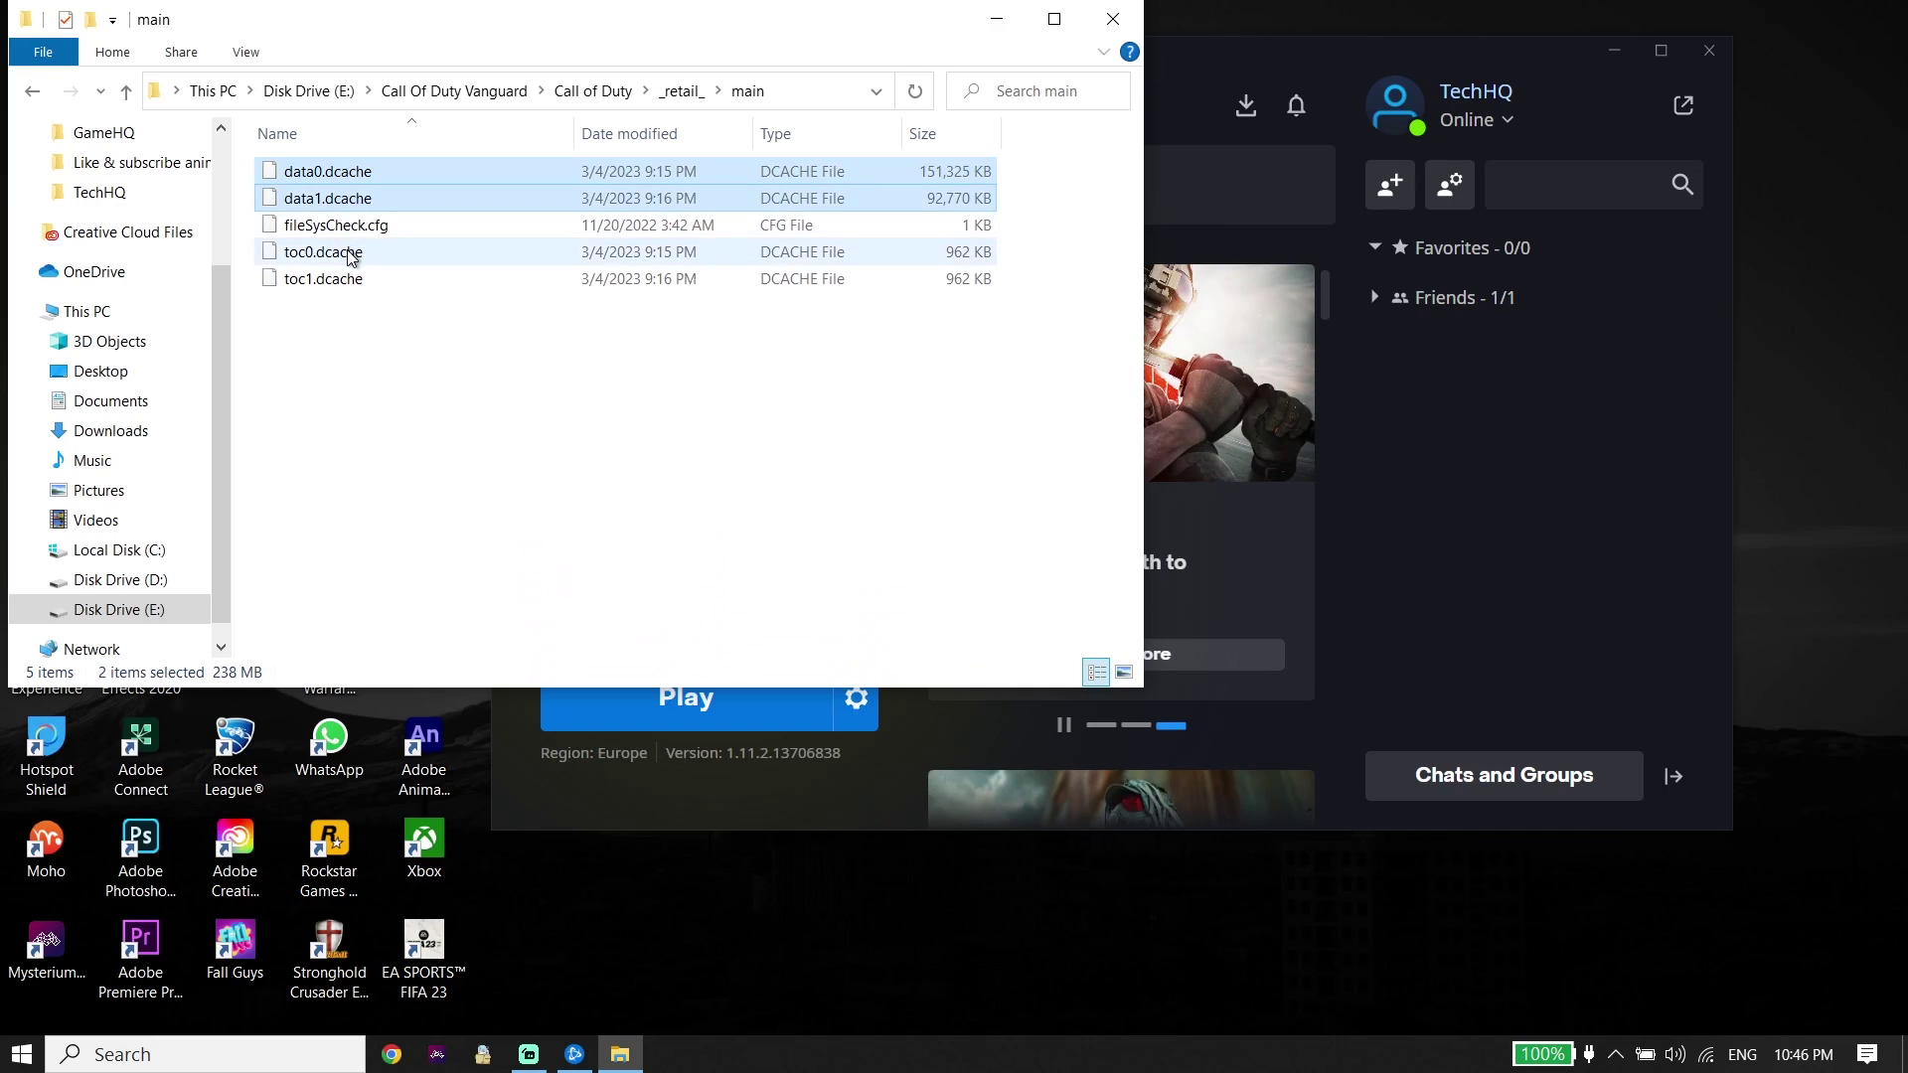
{"action": "left_click", "coordinate": [348, 279], "text": "ctrl"}
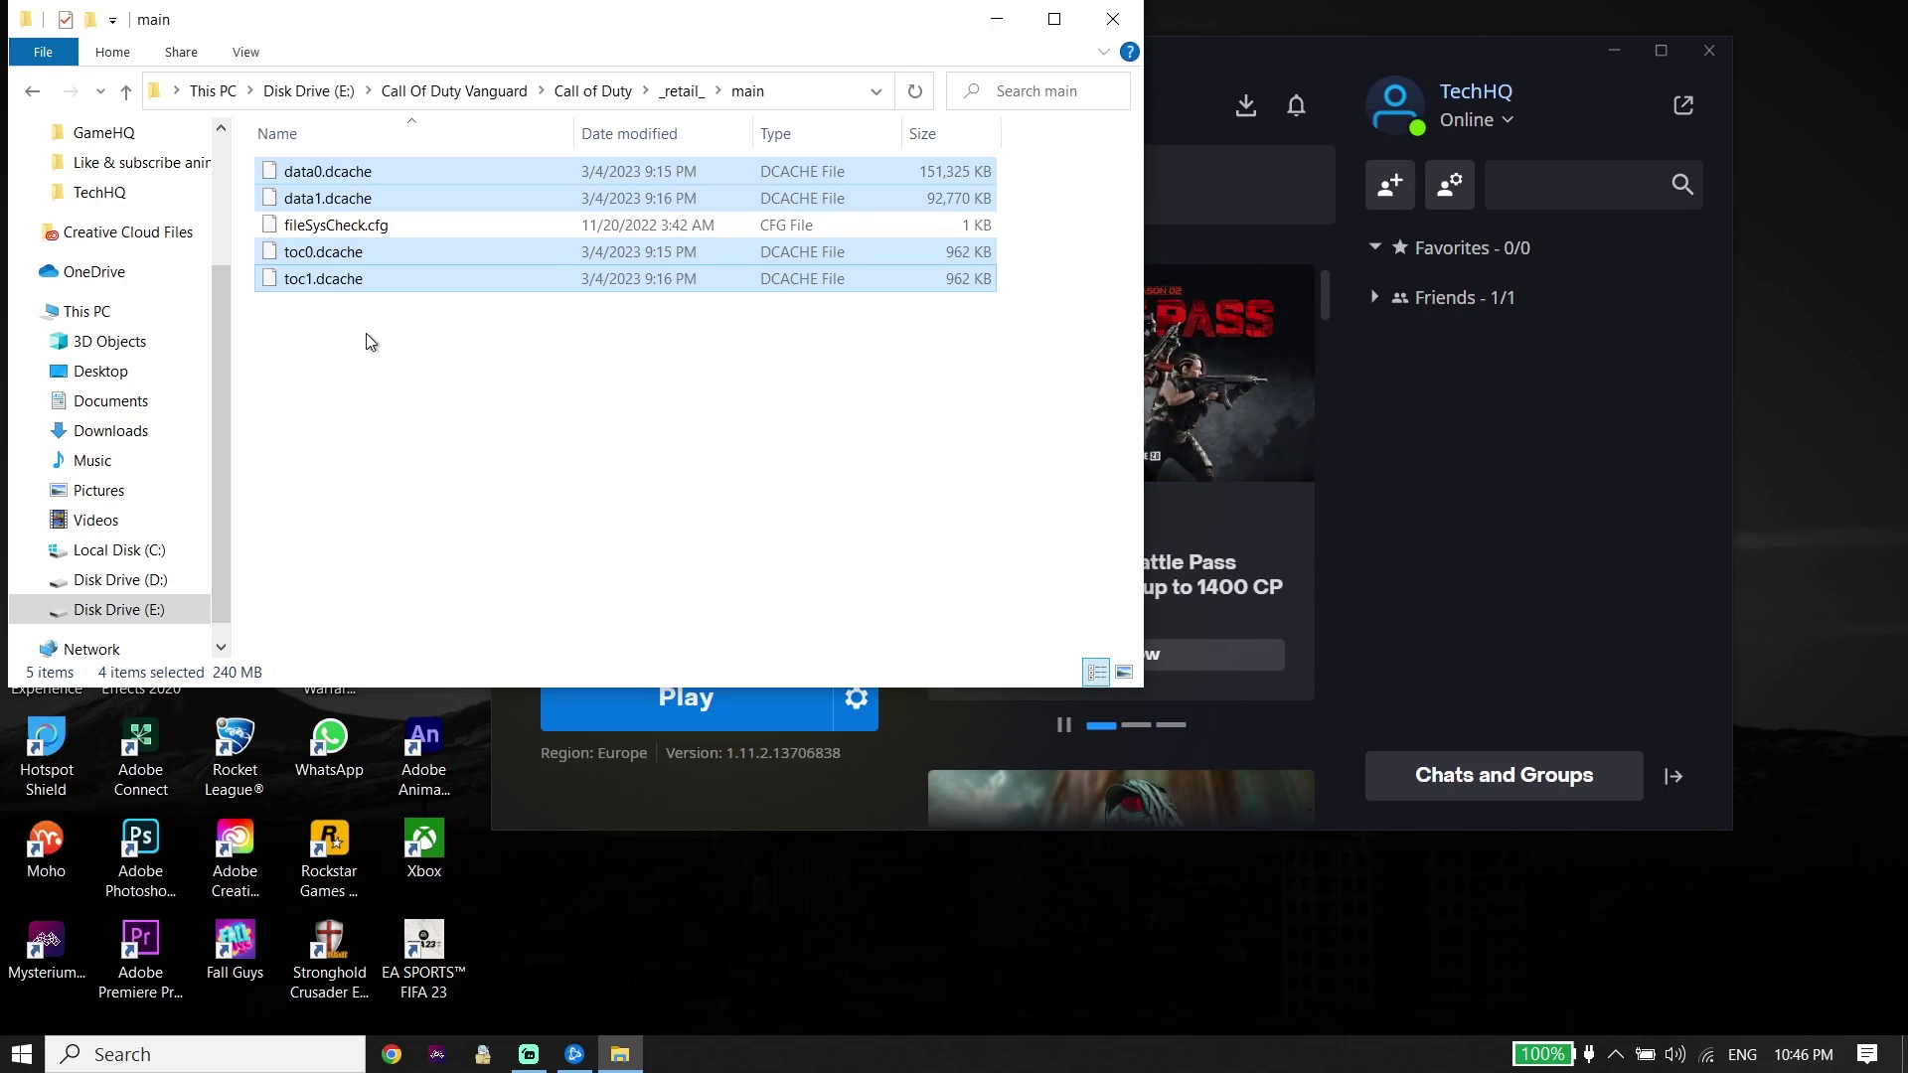
{"action": "right_click", "coordinate": [349, 260]}
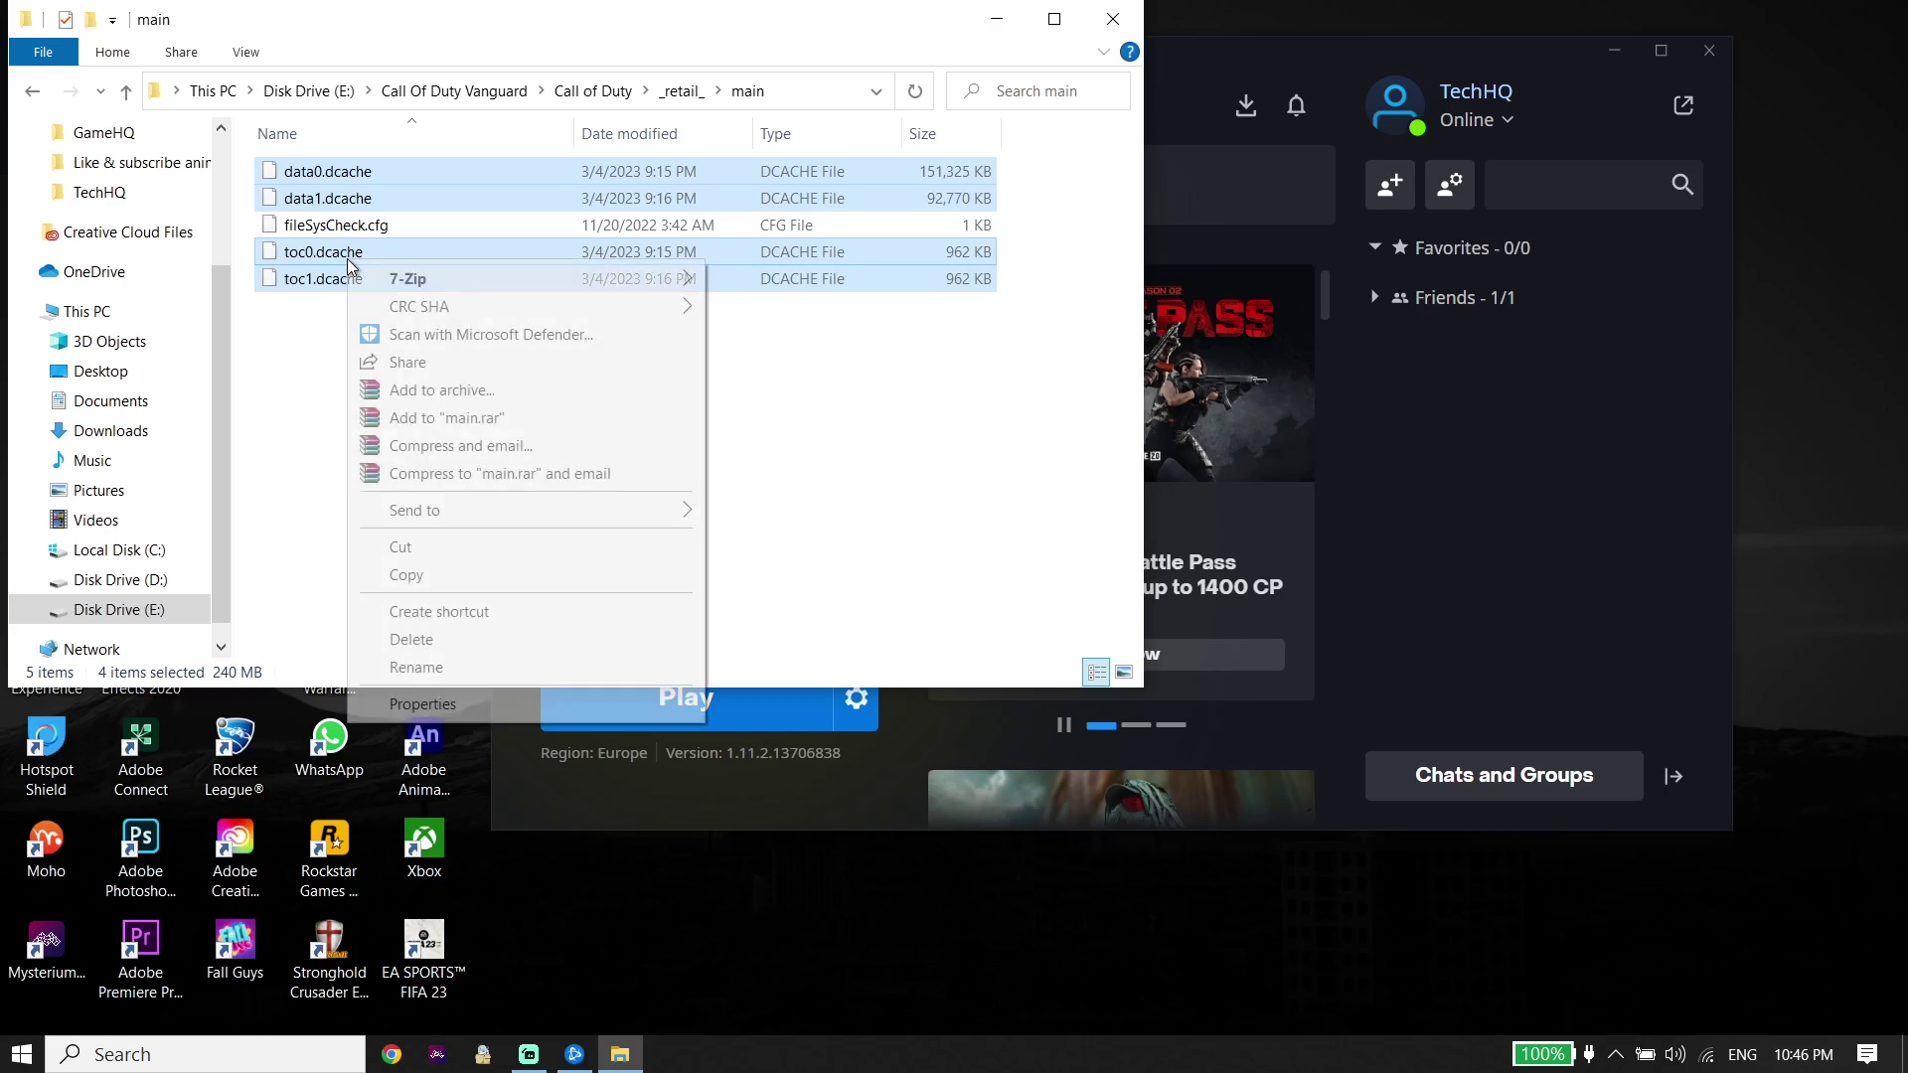
{"action": "left_click", "coordinate": [431, 642]}
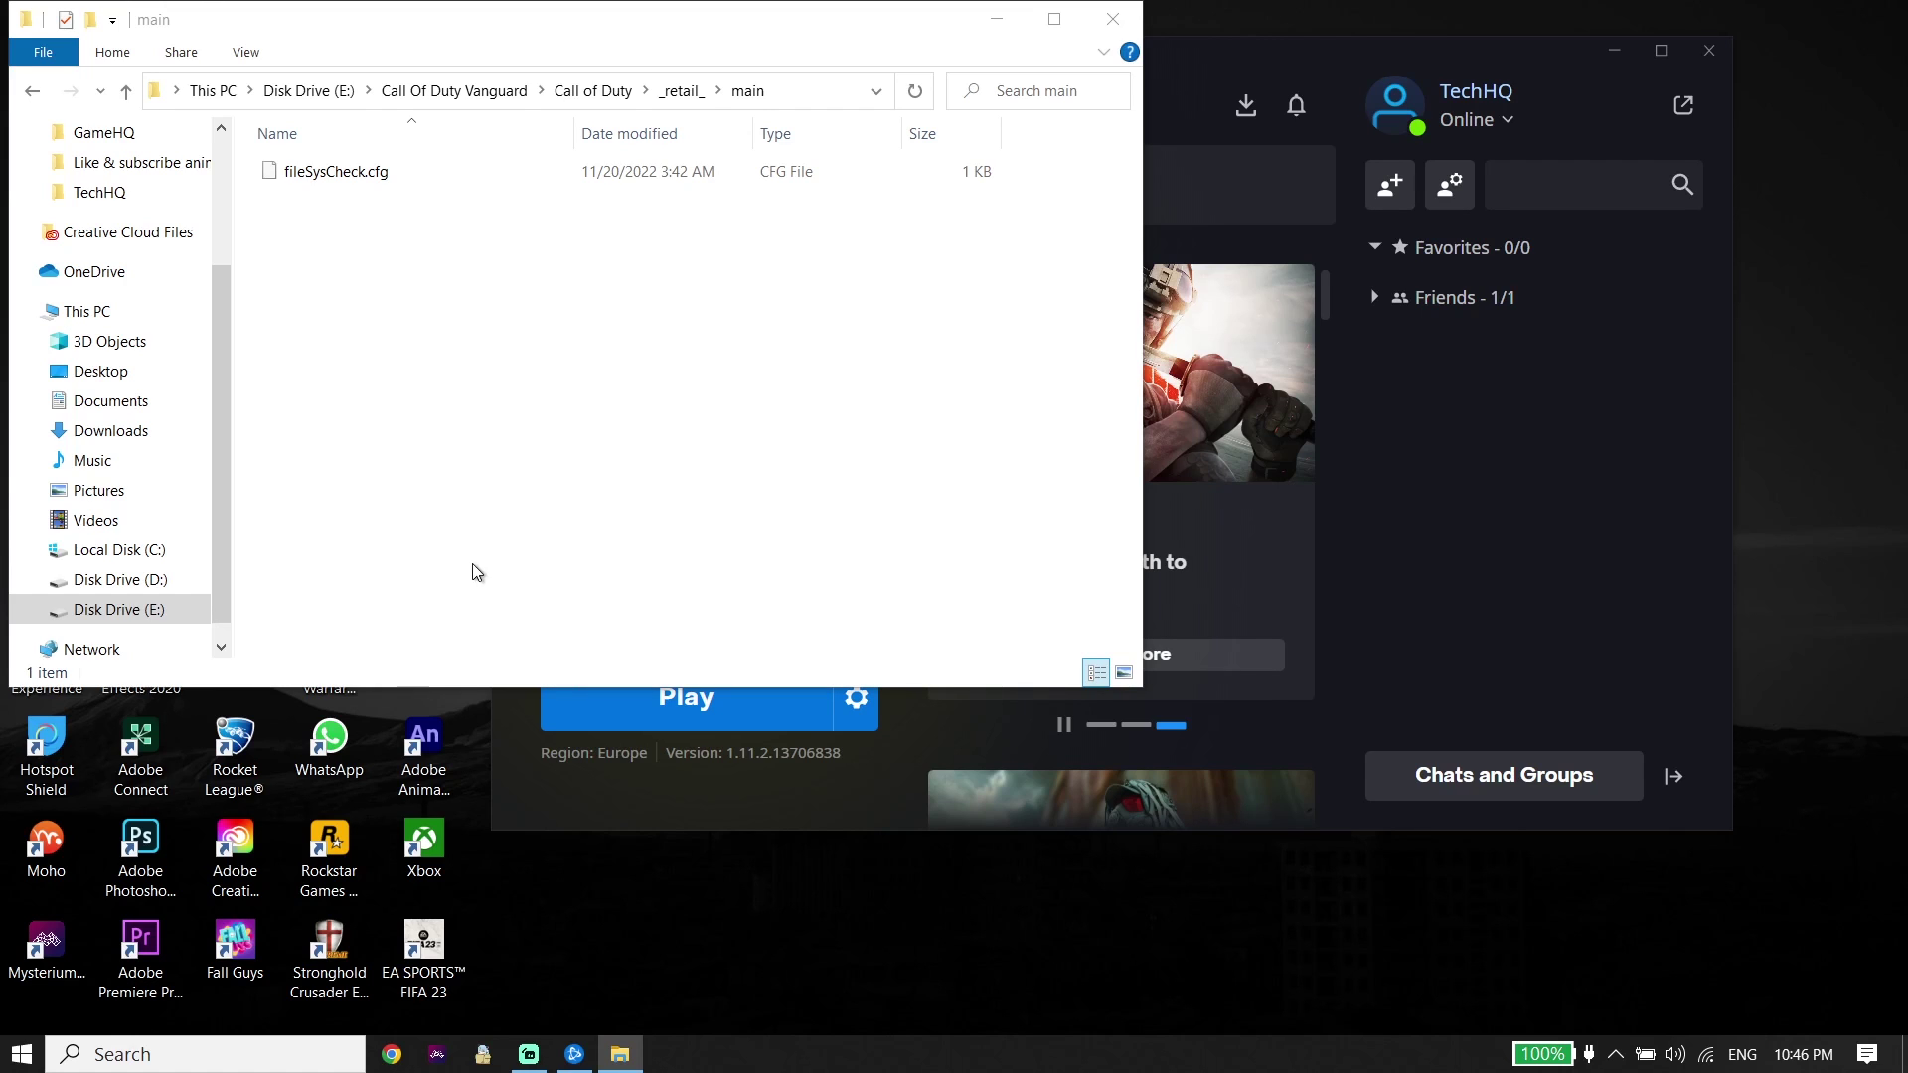
{"action": "left_click", "coordinate": [1115, 22]}
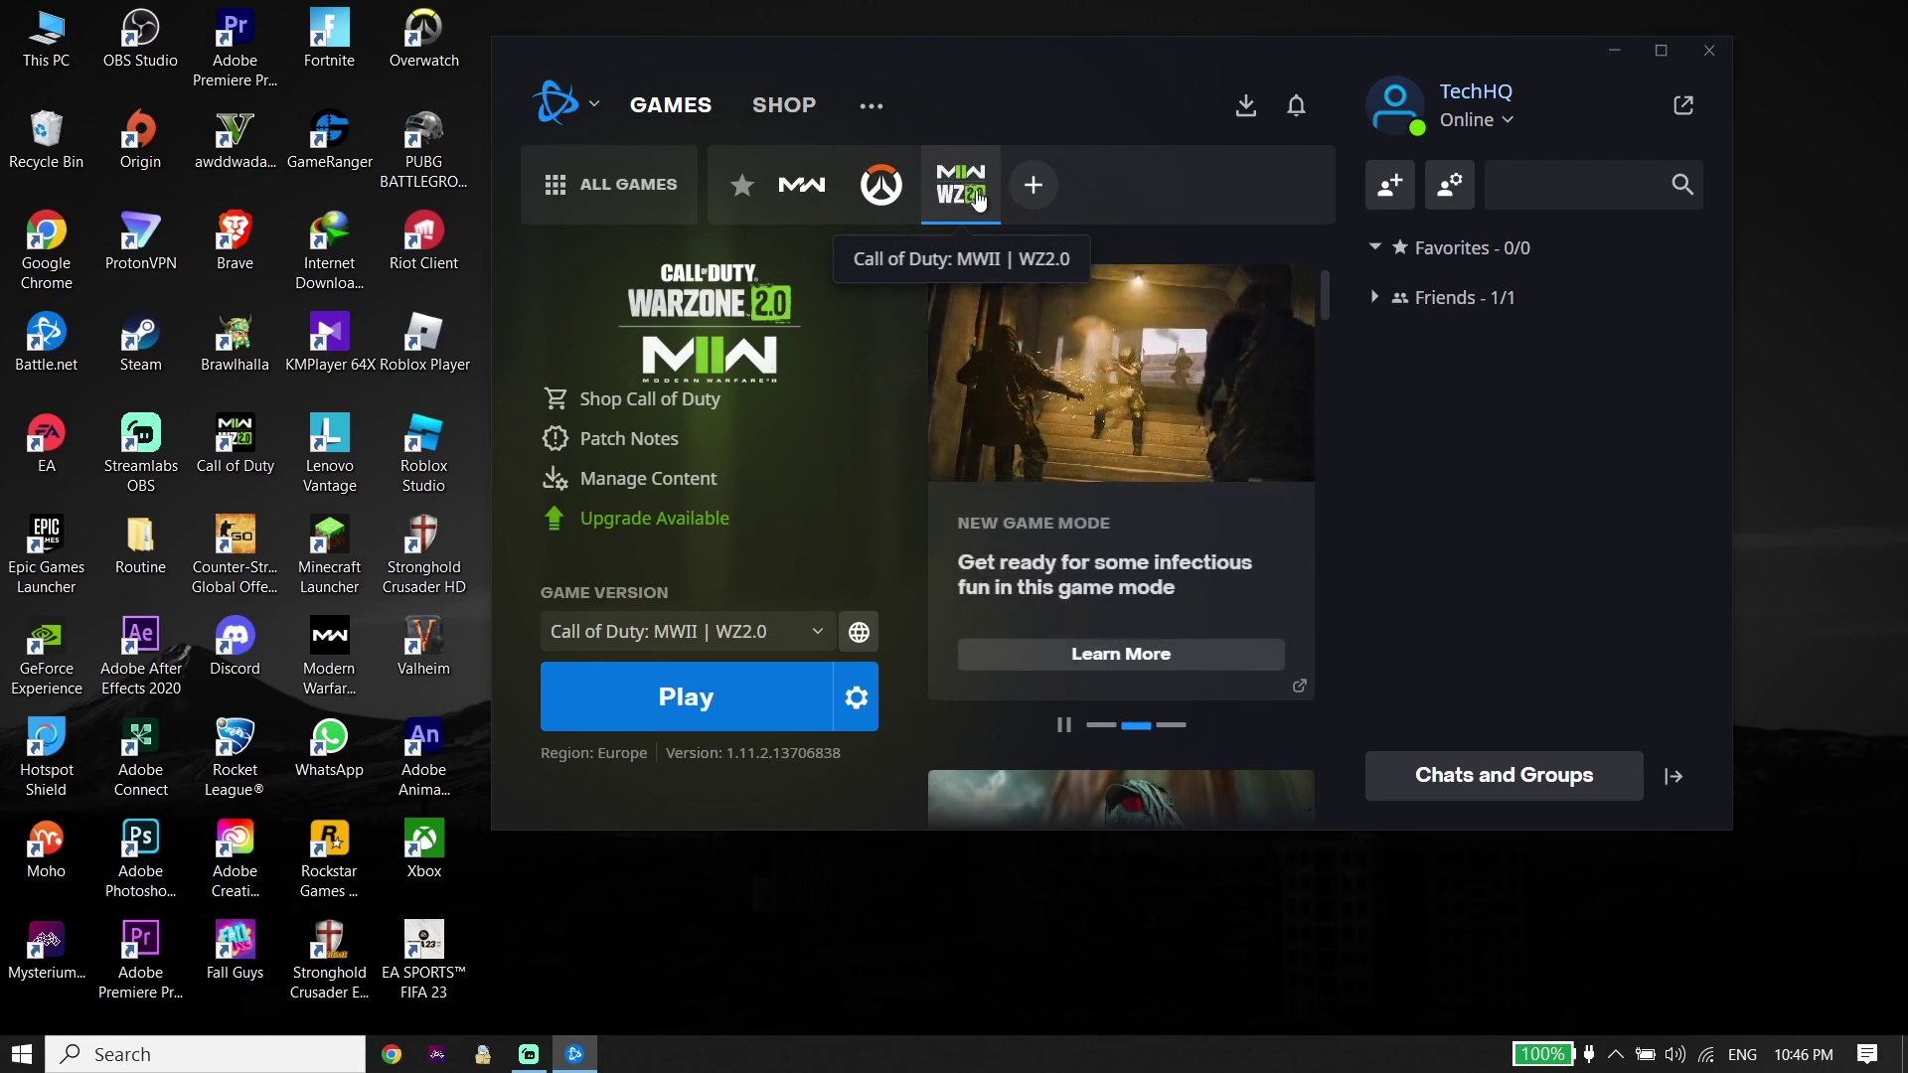
{"action": "left_click", "coordinate": [855, 700]}
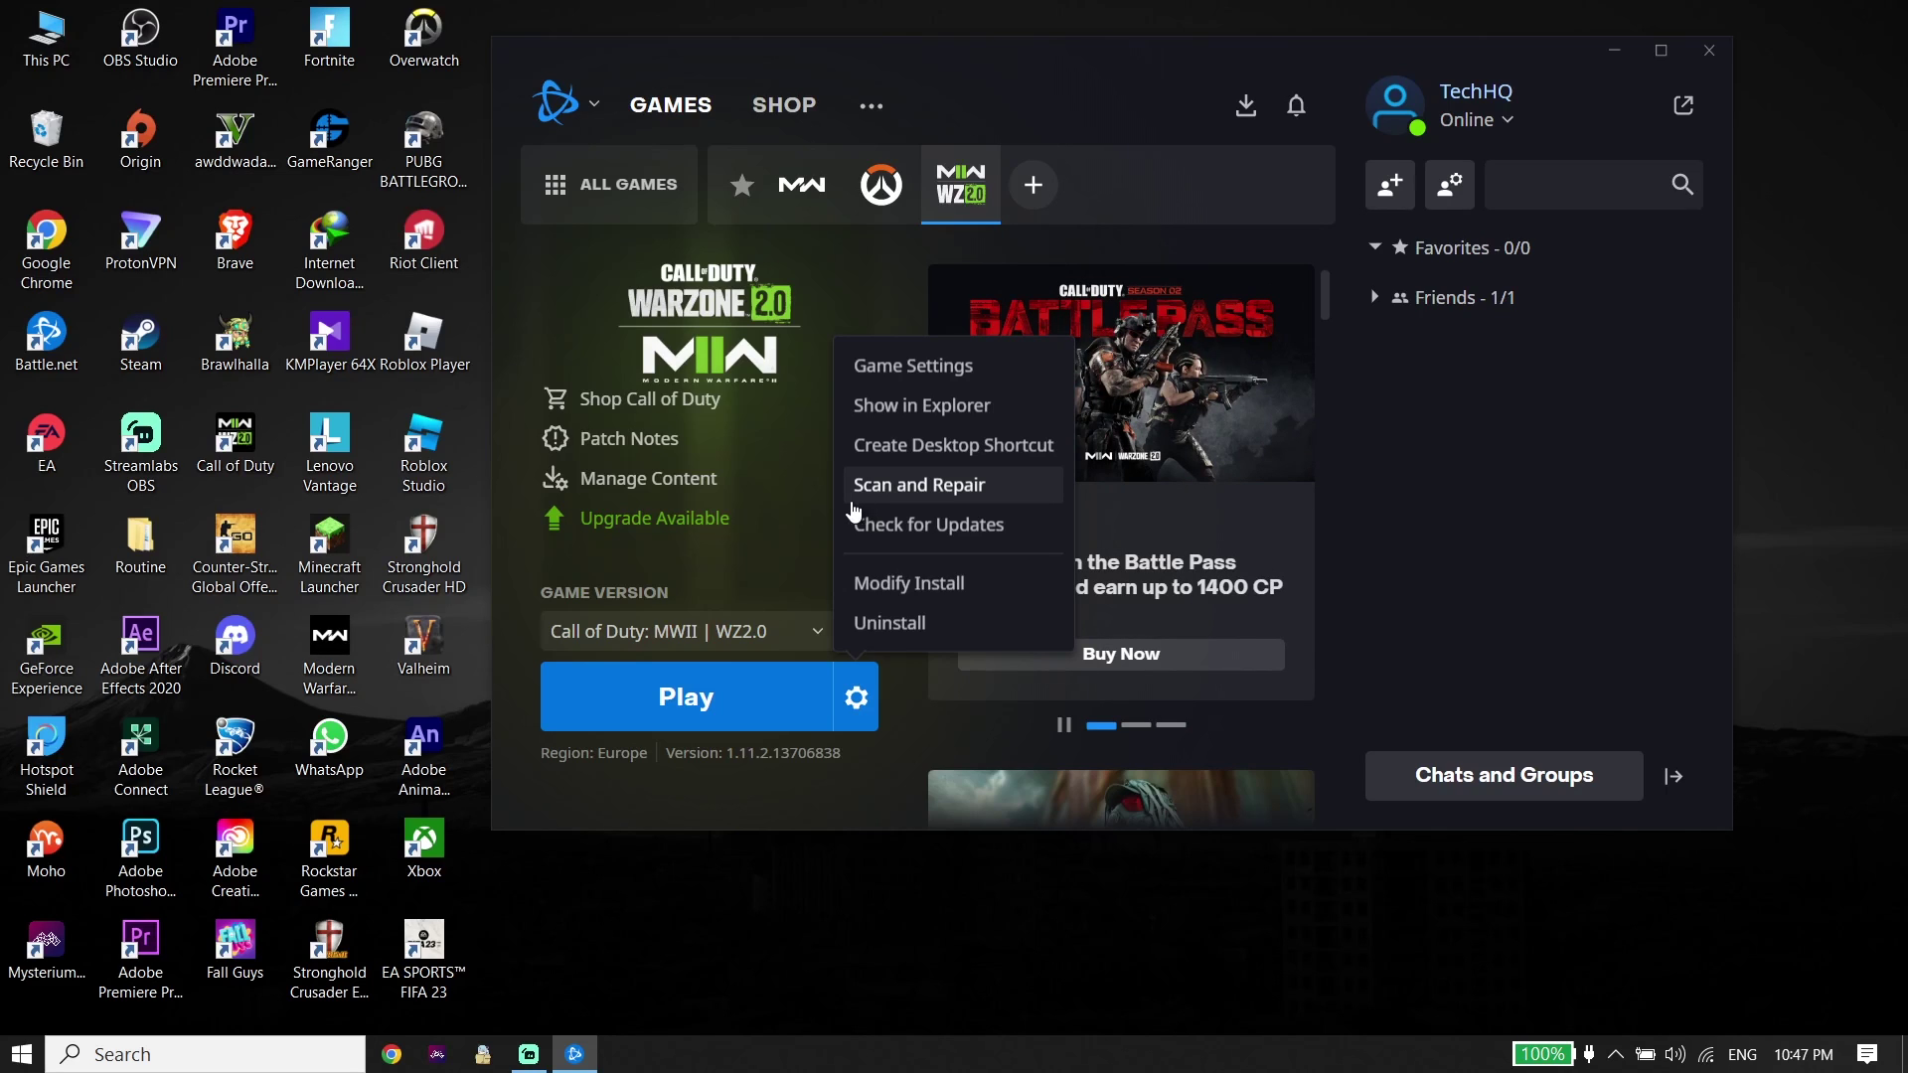
{"action": "left_click", "coordinate": [788, 492]}
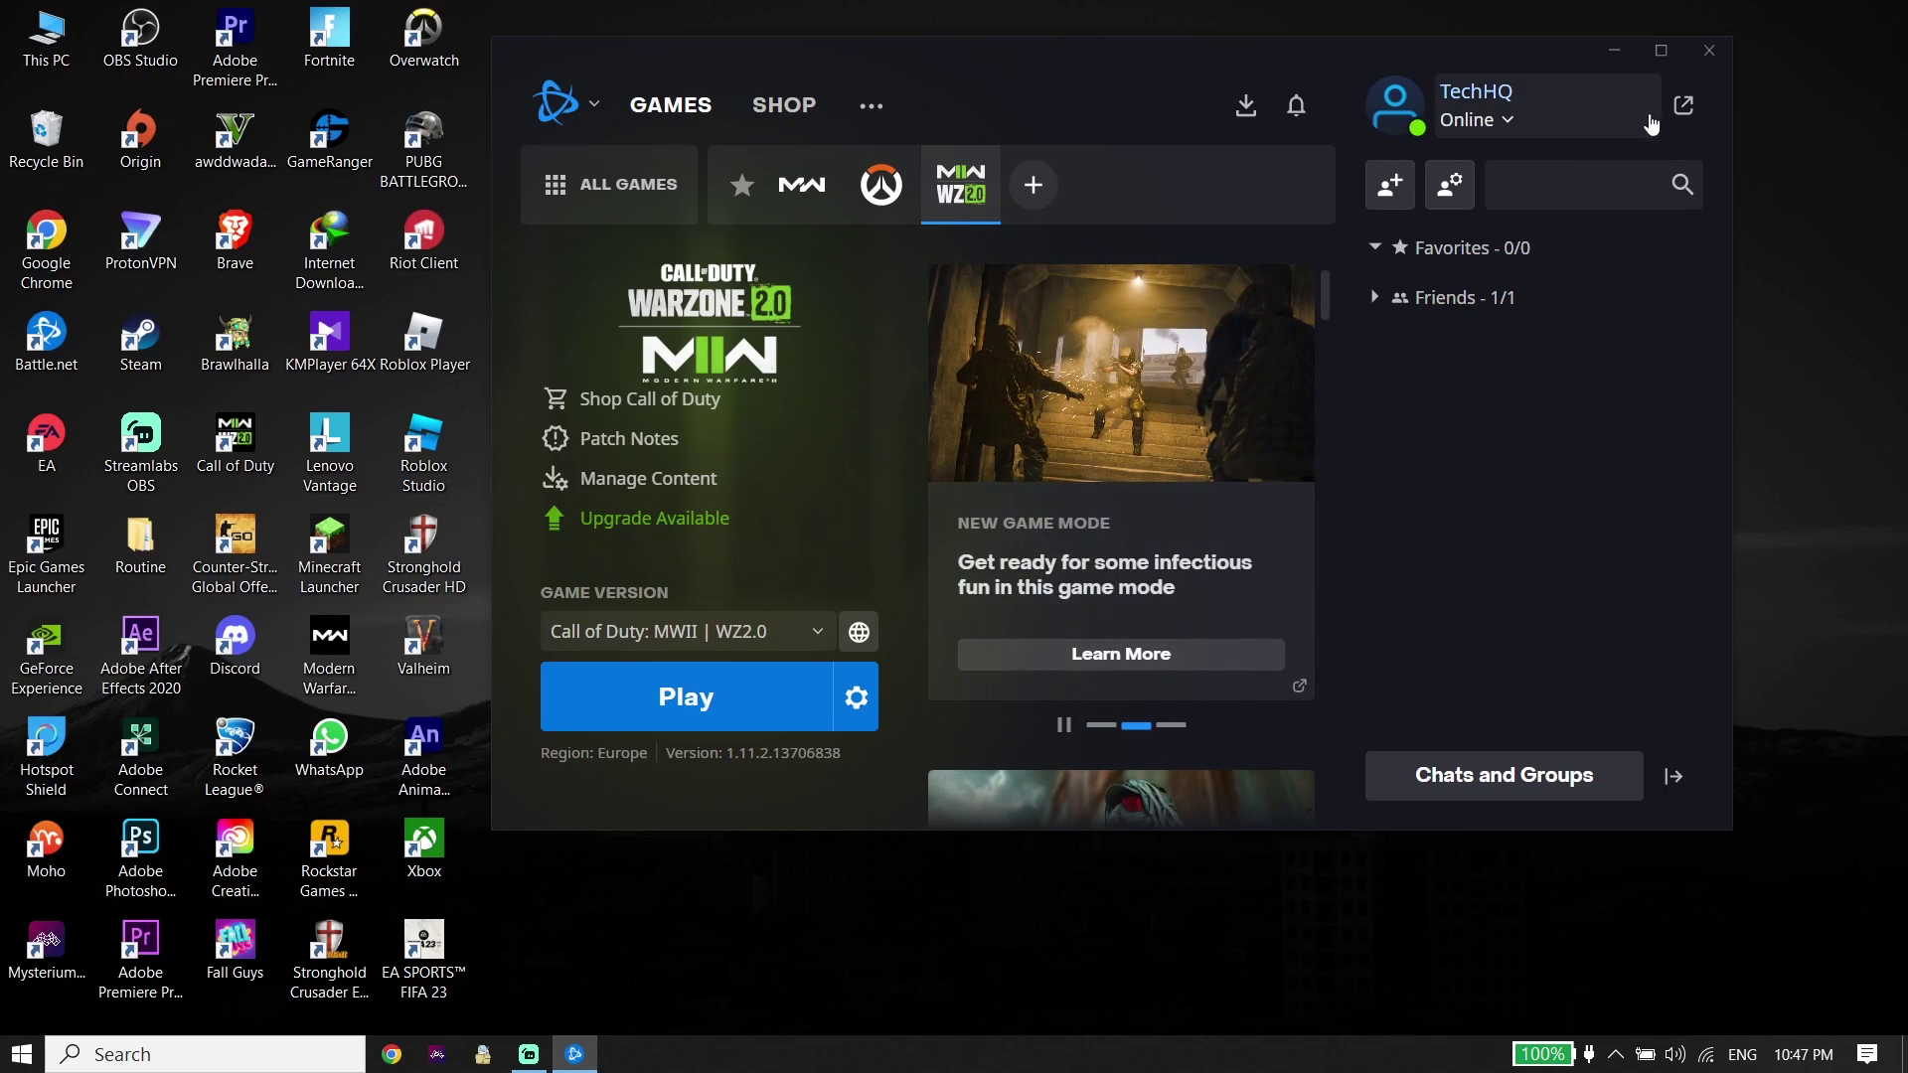
Minimize the game launcher and open the Network and Sharing Center in Control Panel
{"action": "left_click", "coordinate": [1615, 50]}
{"action": "left_click", "coordinate": [331, 1044]}
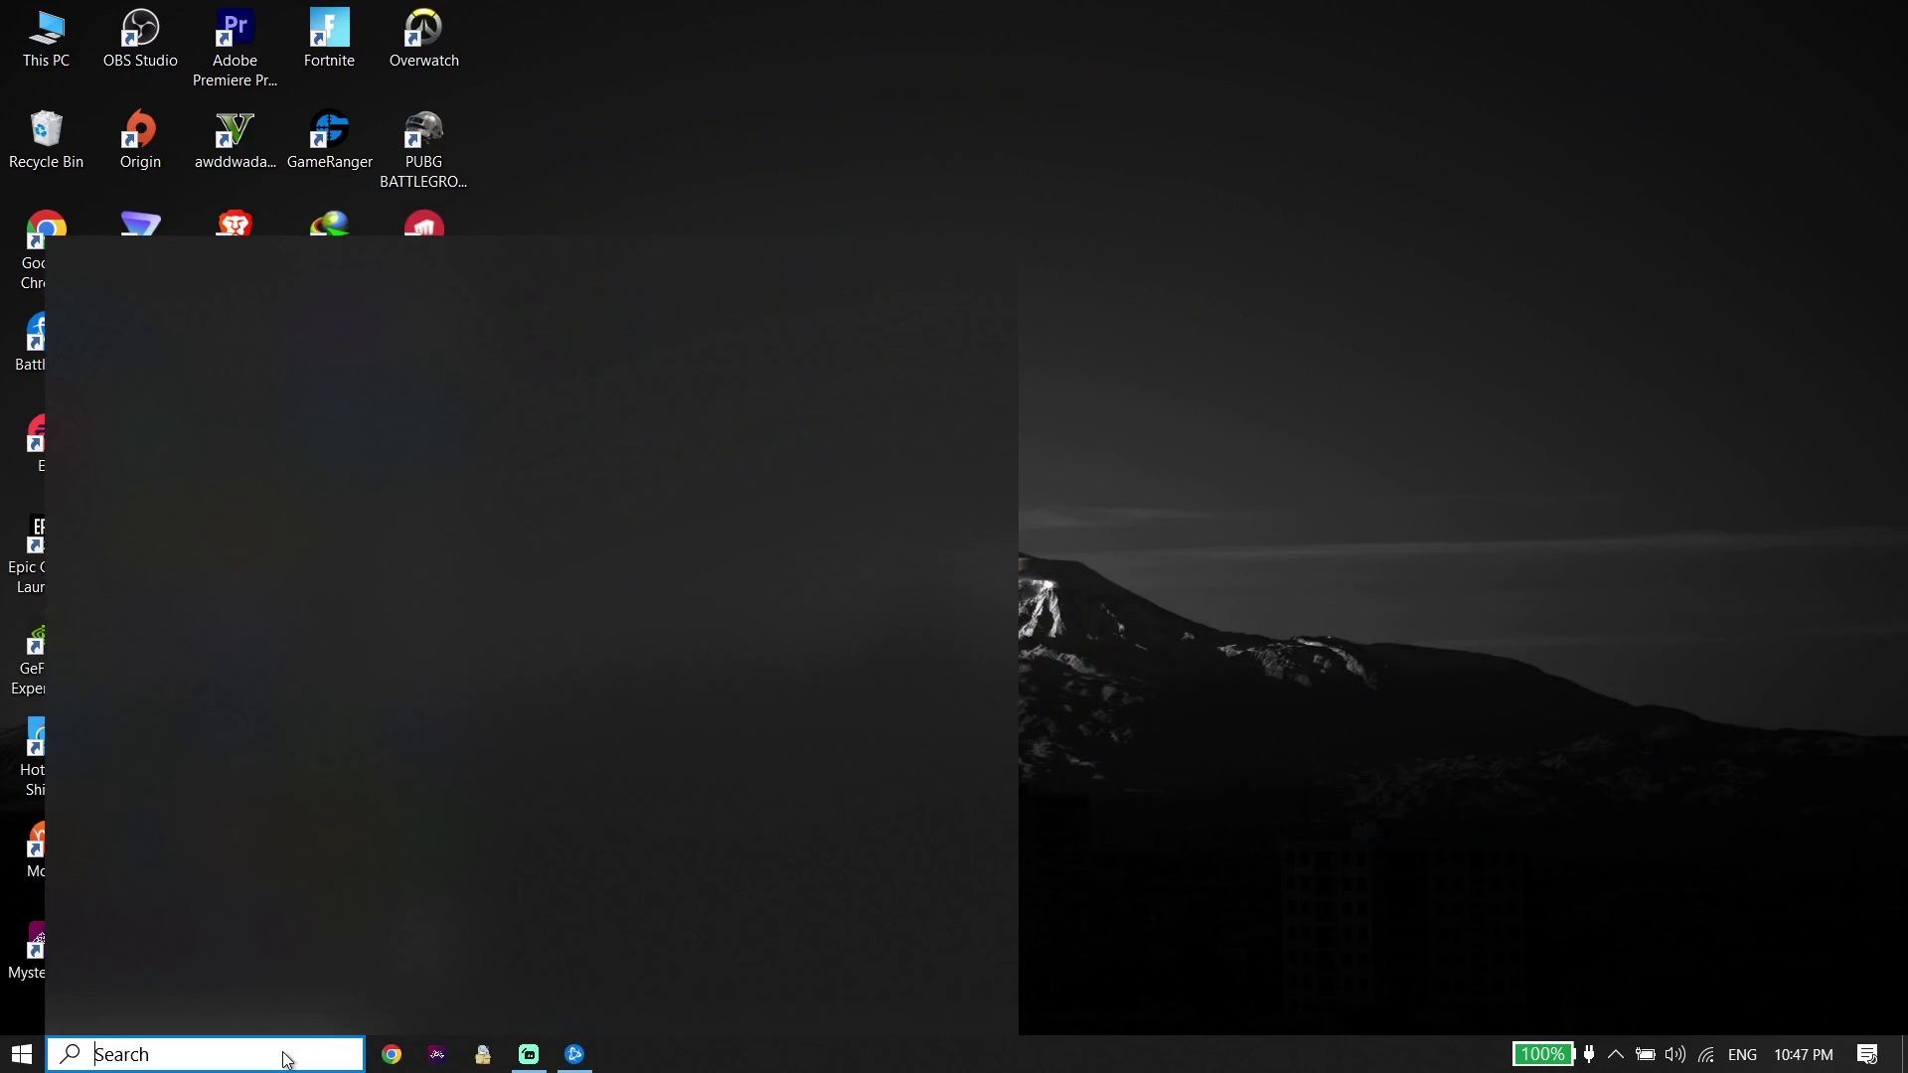
{"action": "type", "text": "co"}
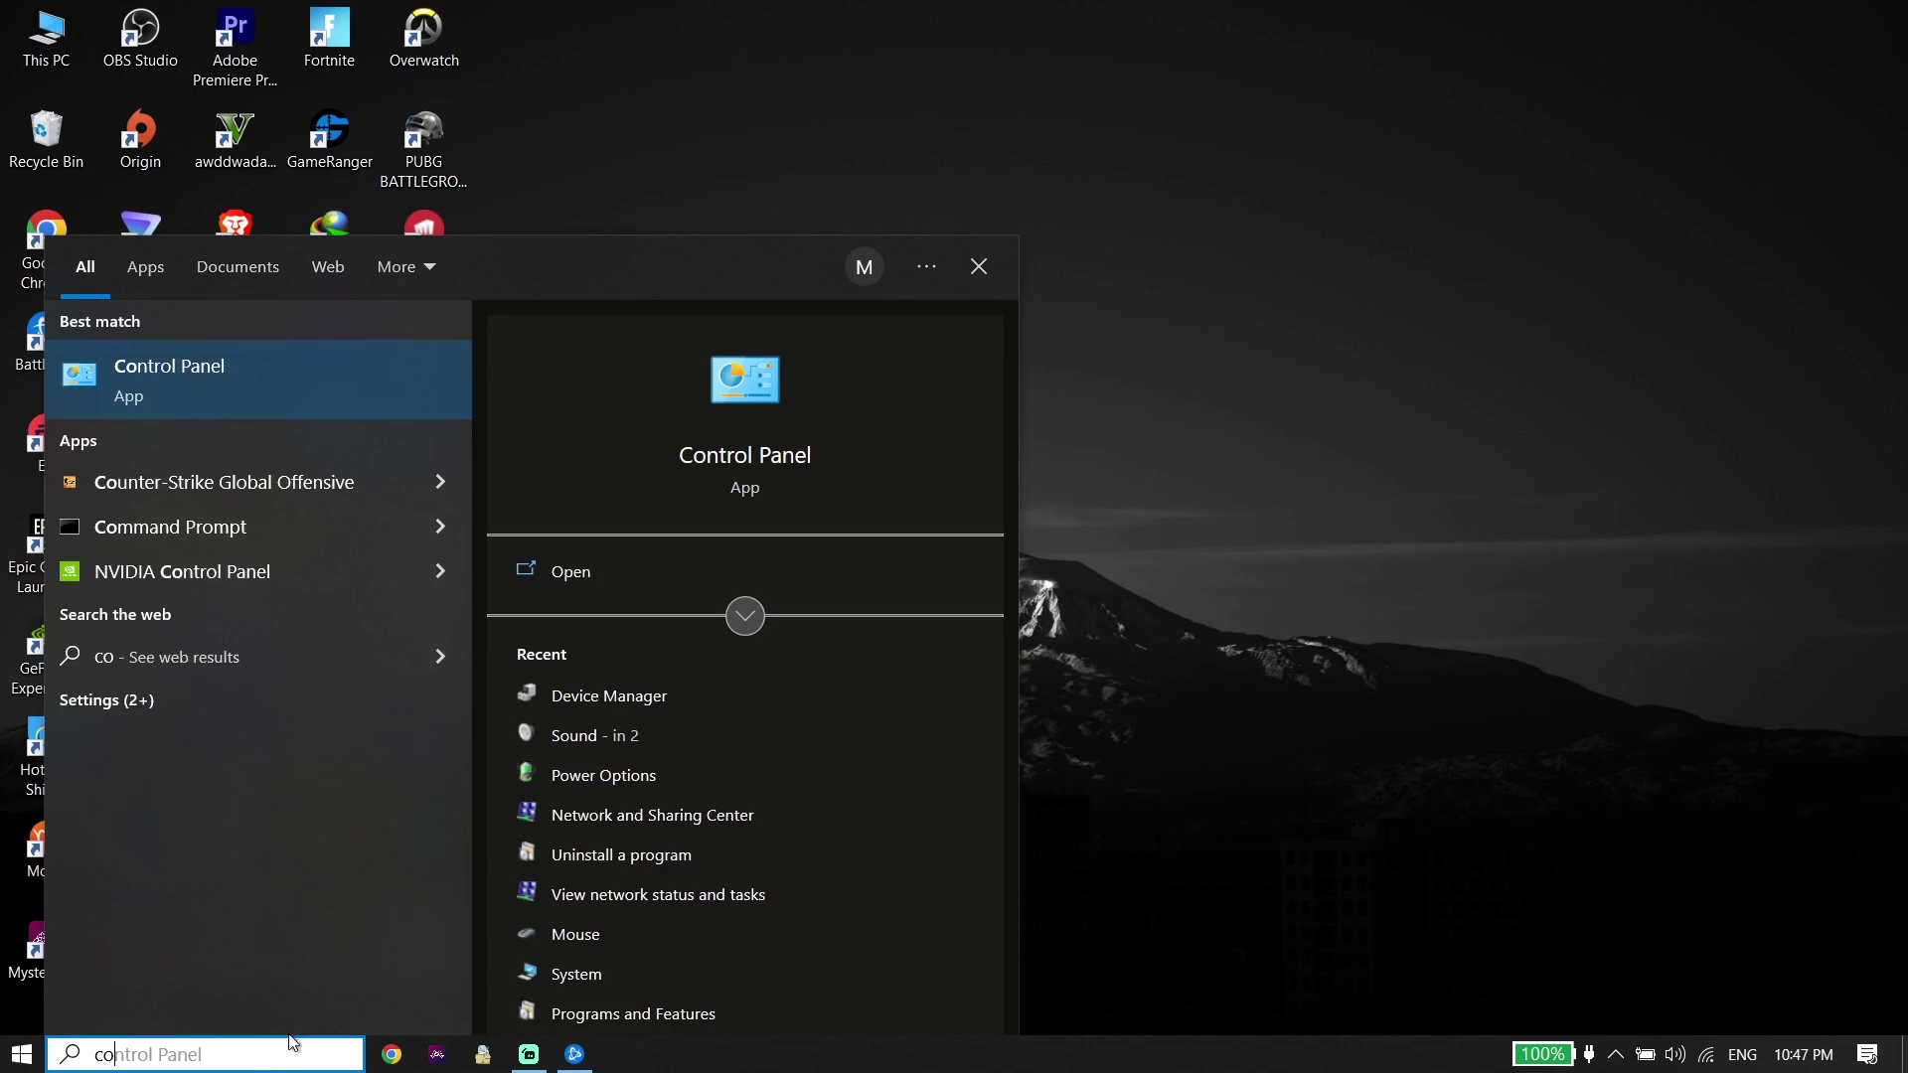
{"action": "left_click", "coordinate": [242, 396]}
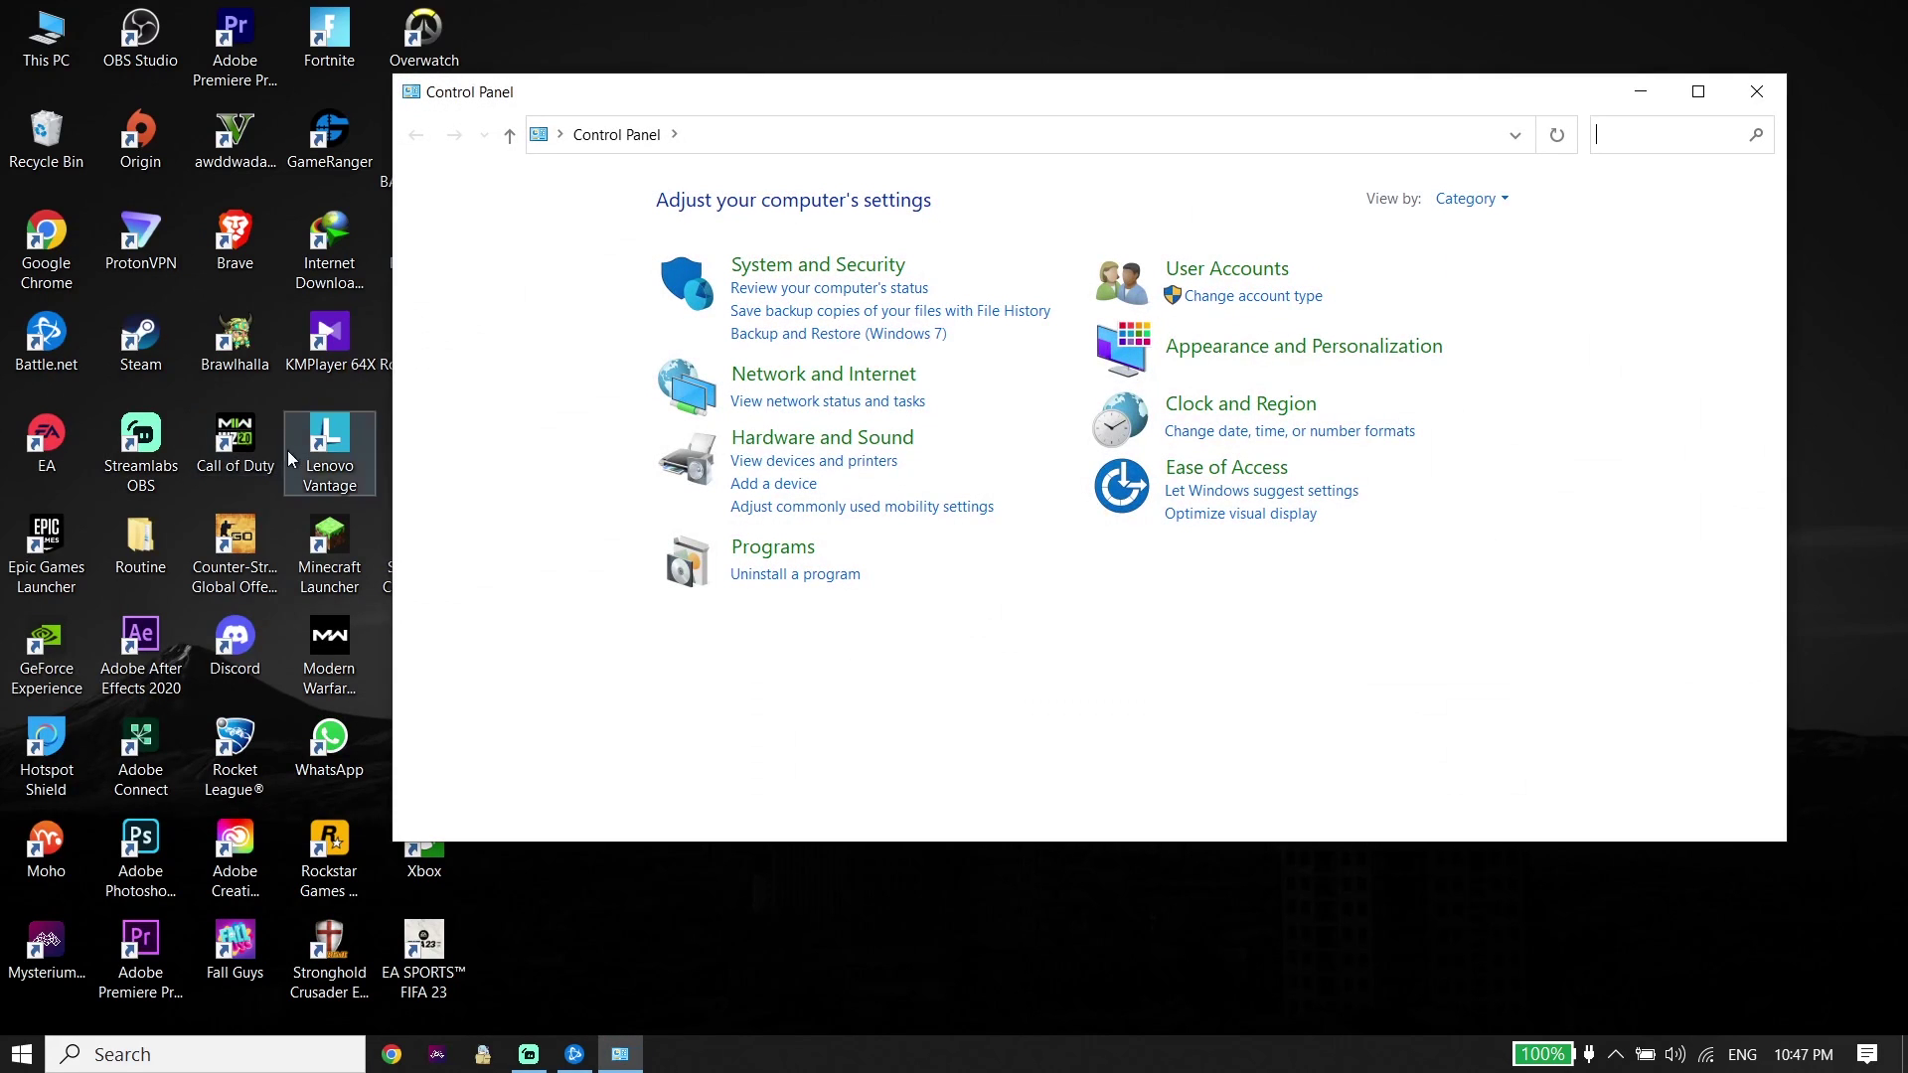
{"action": "left_click", "coordinate": [763, 373]}
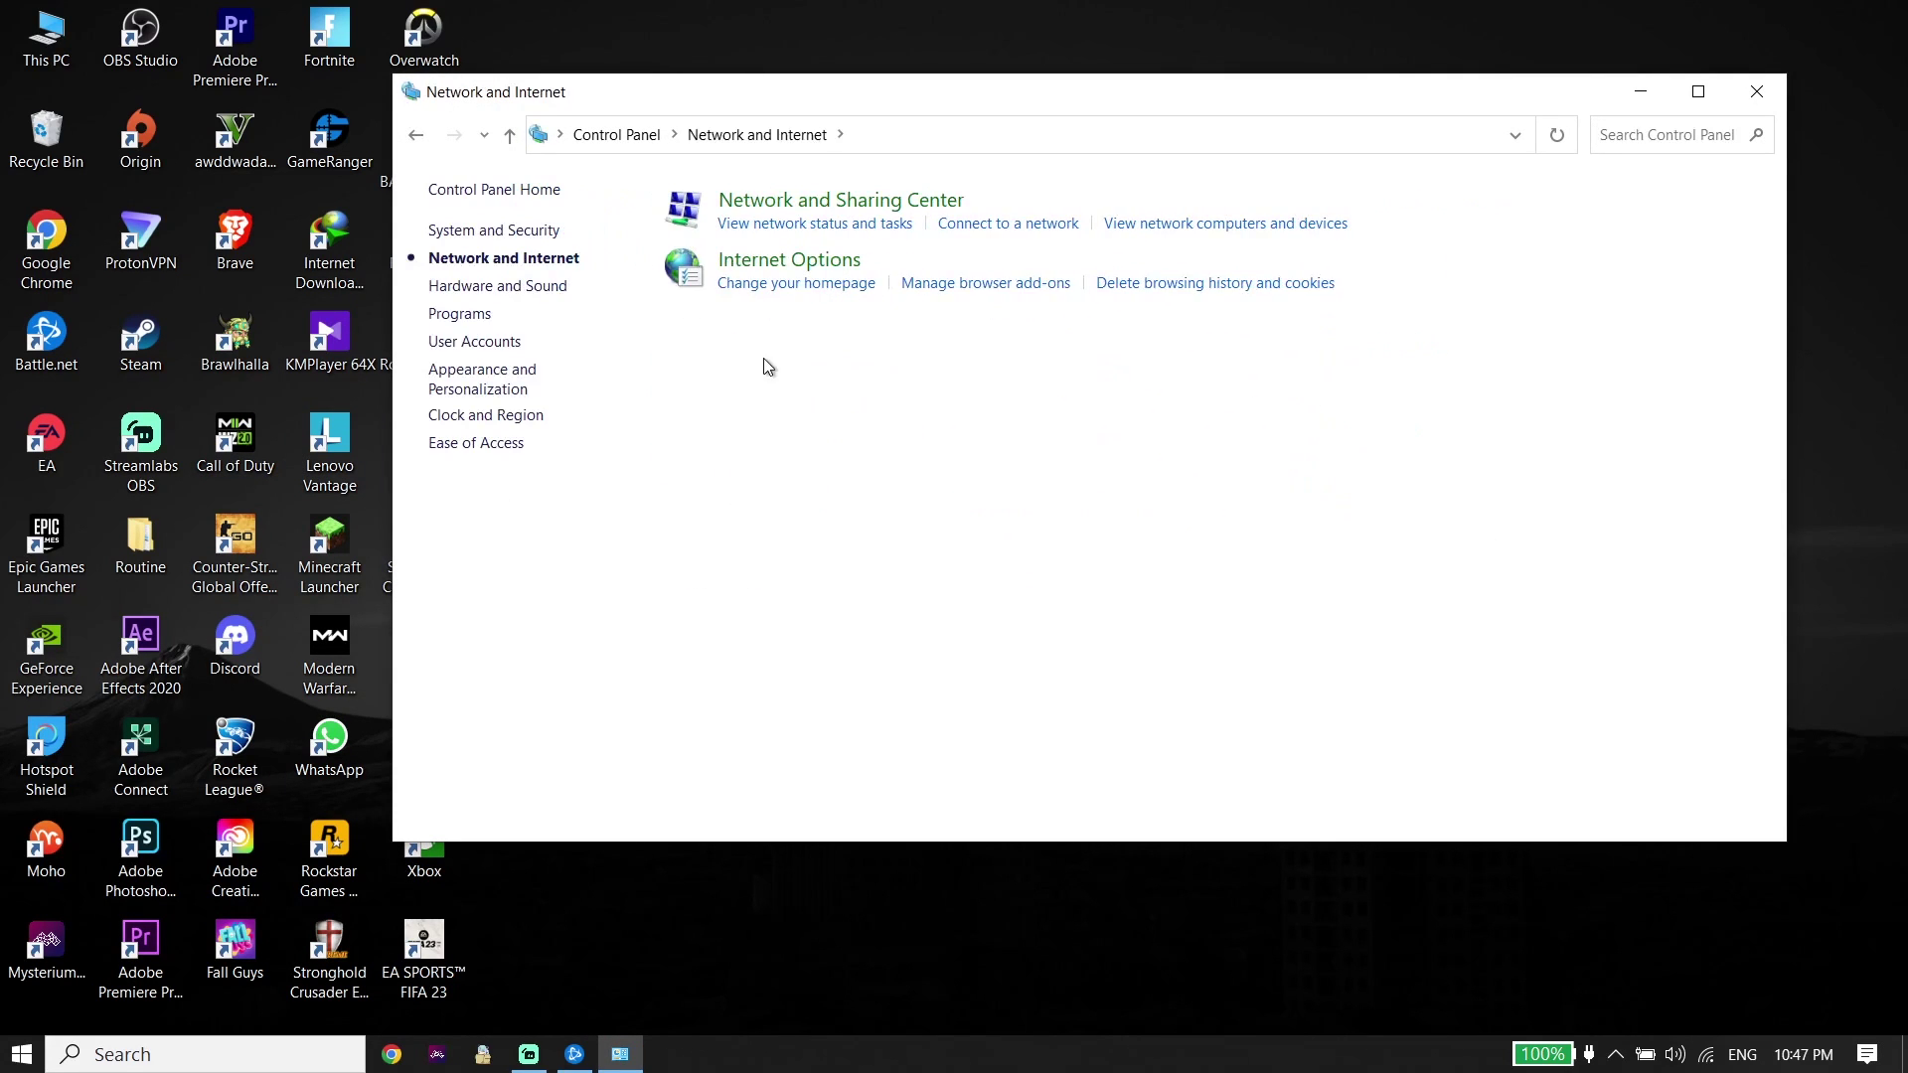
{"action": "left_click", "coordinate": [833, 203]}
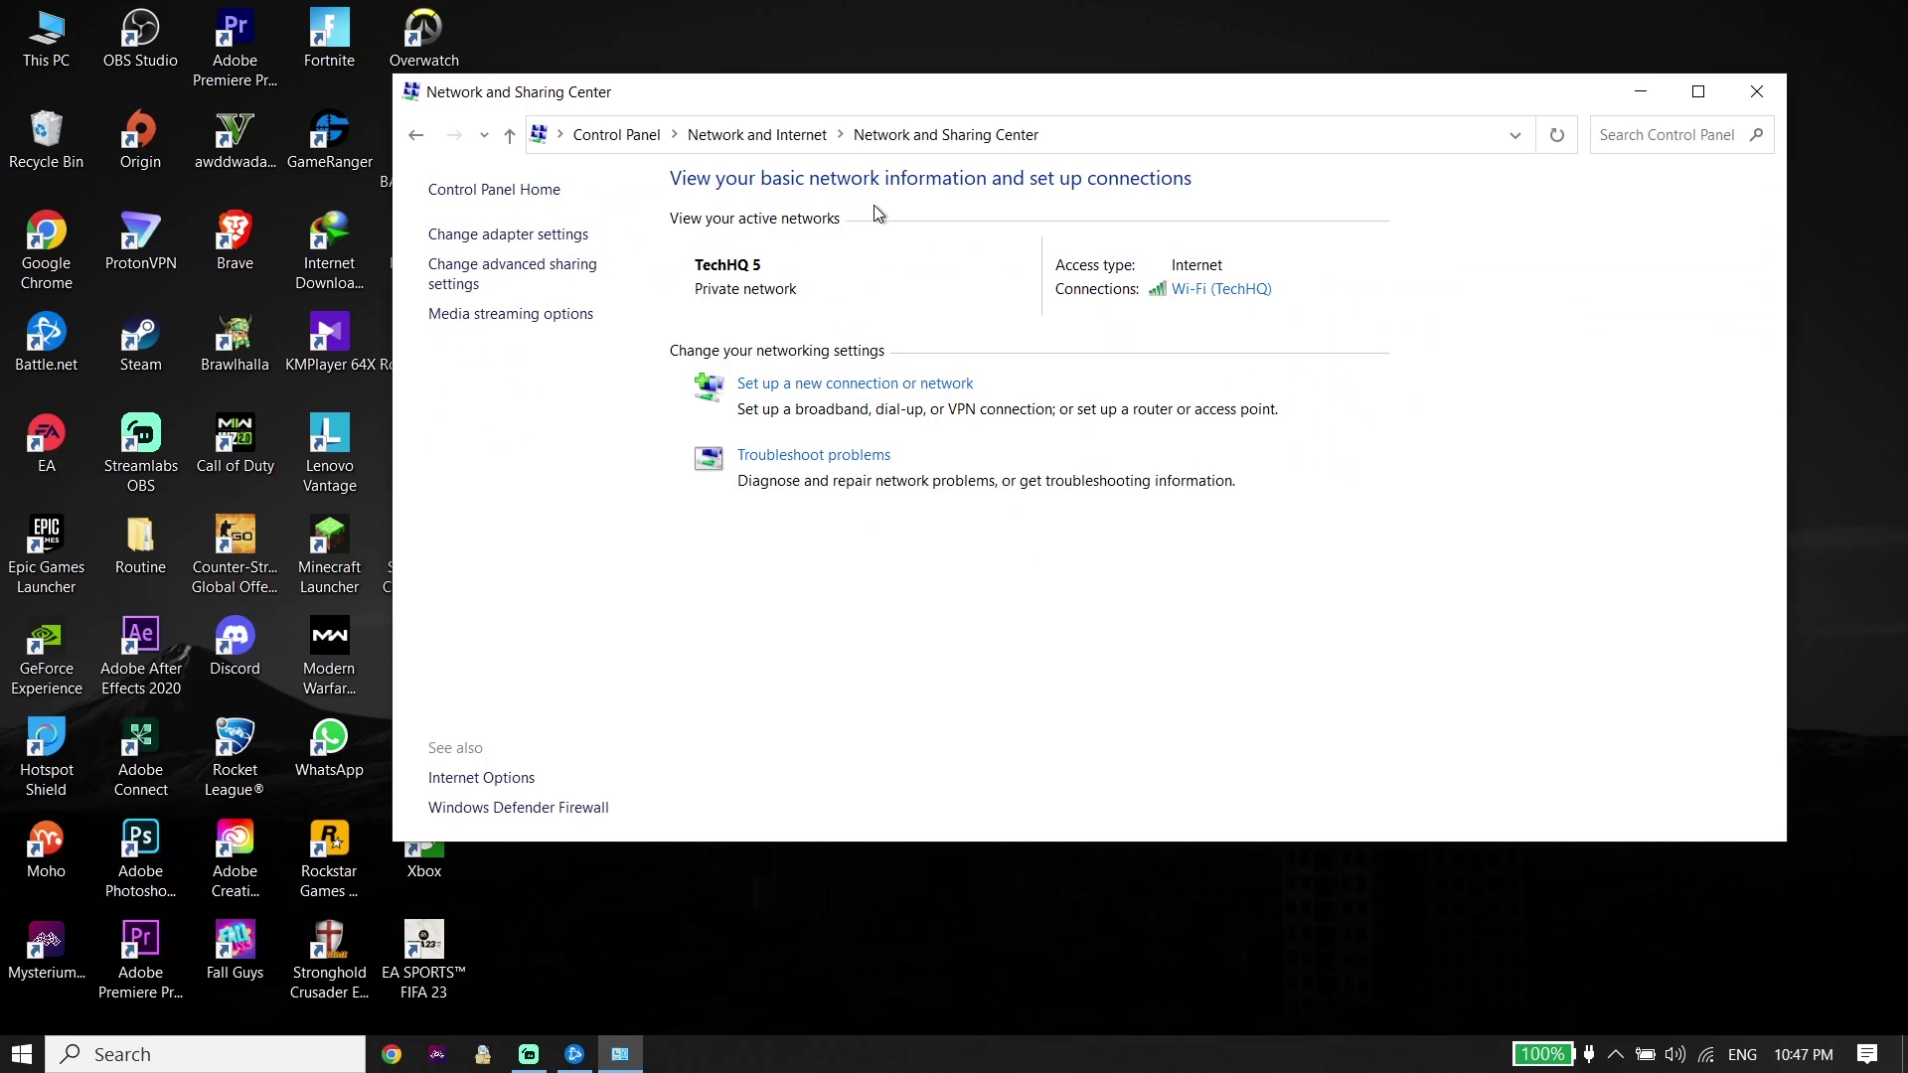
Open the Internet Protocol Version 4 (TCP/IPv4) properties of the active Wi-Fi connection
{"action": "left_click", "coordinate": [1236, 297]}
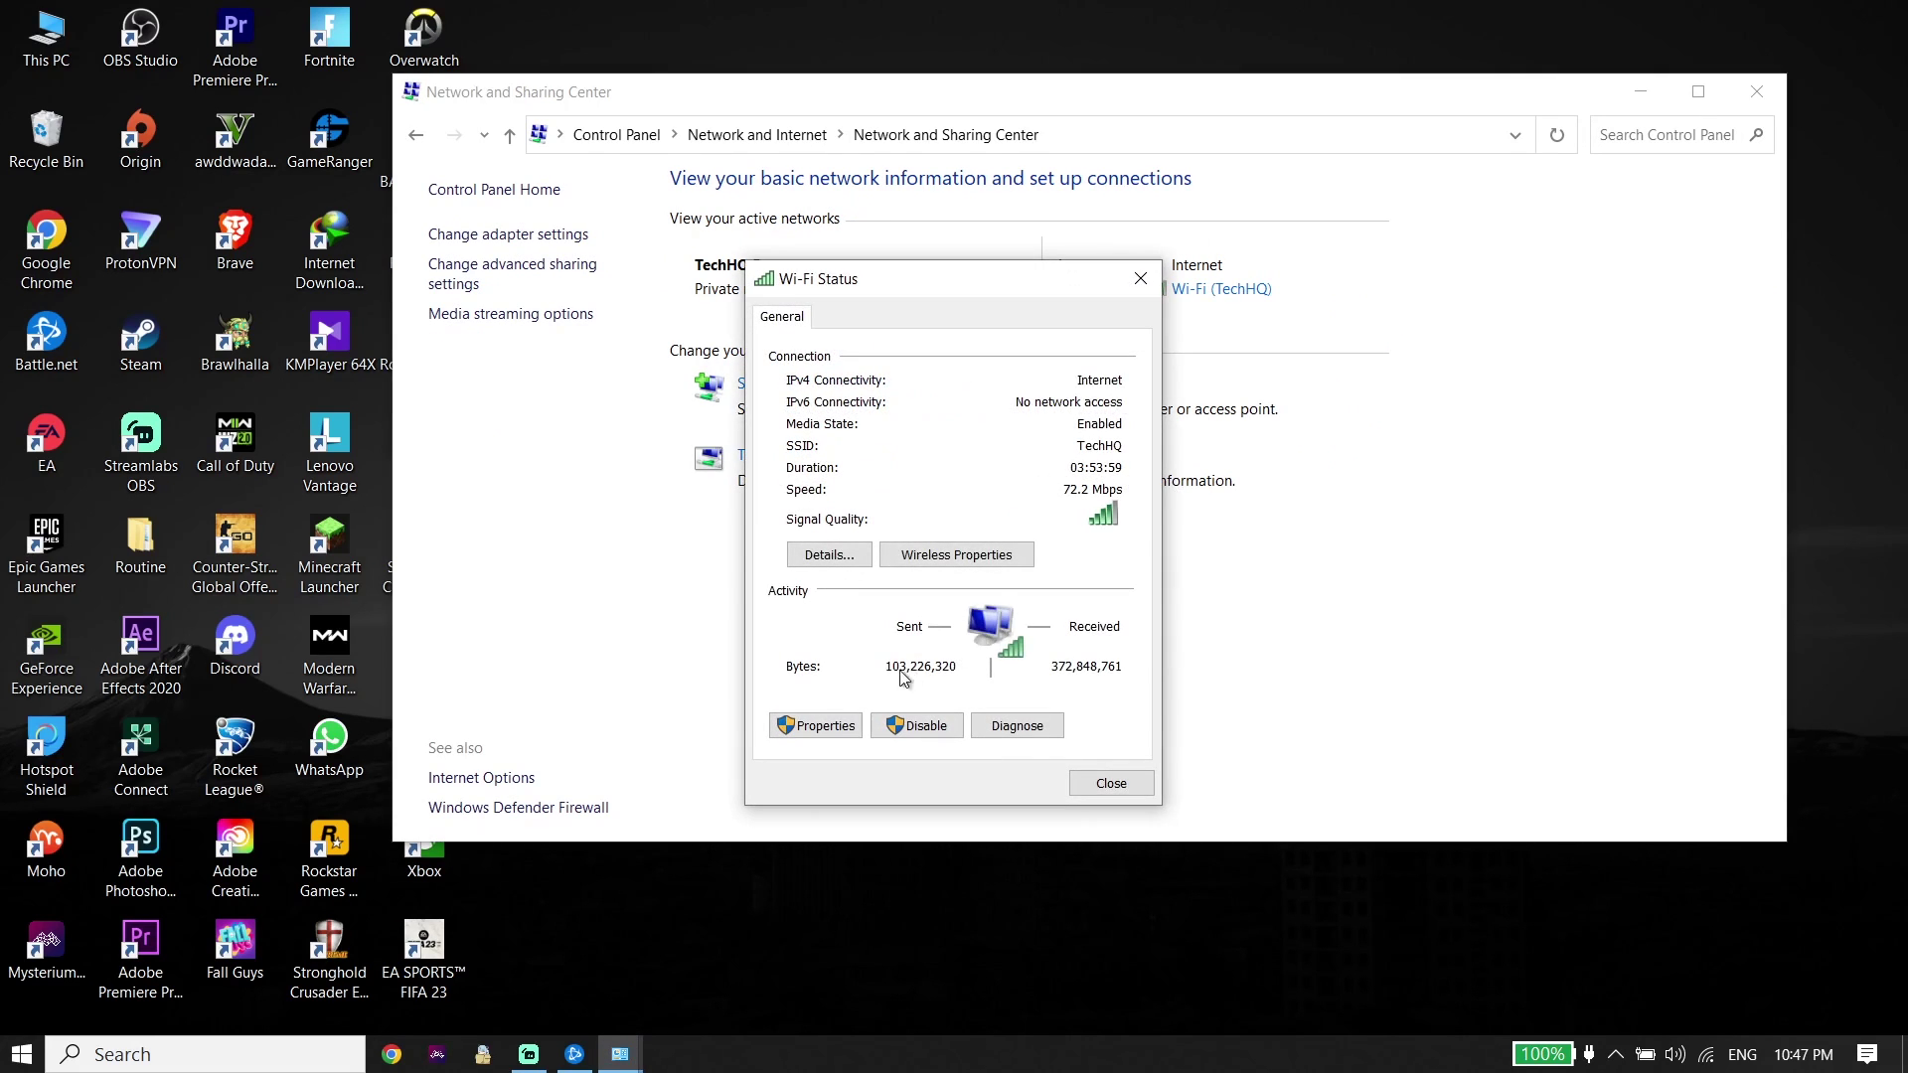
{"action": "left_click", "coordinate": [815, 728]}
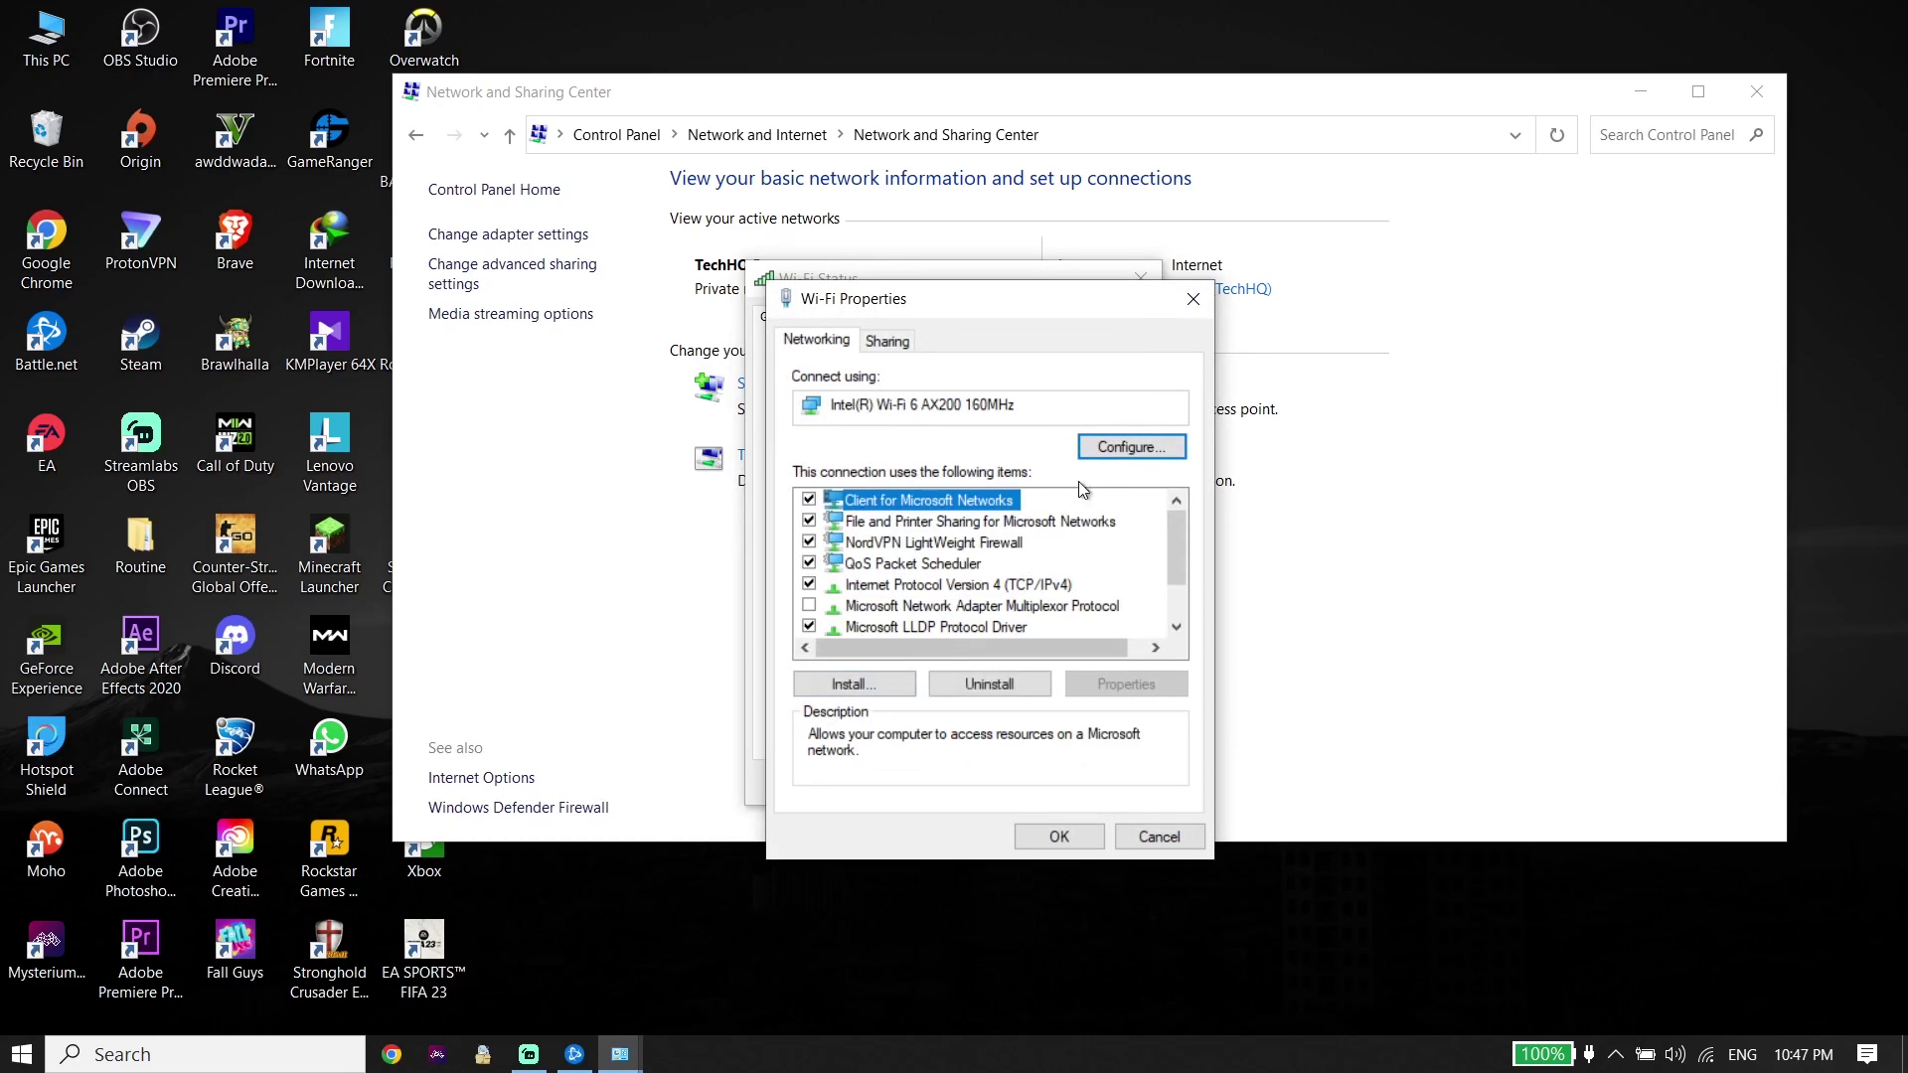
{"action": "double_click", "coordinate": [1034, 585]}
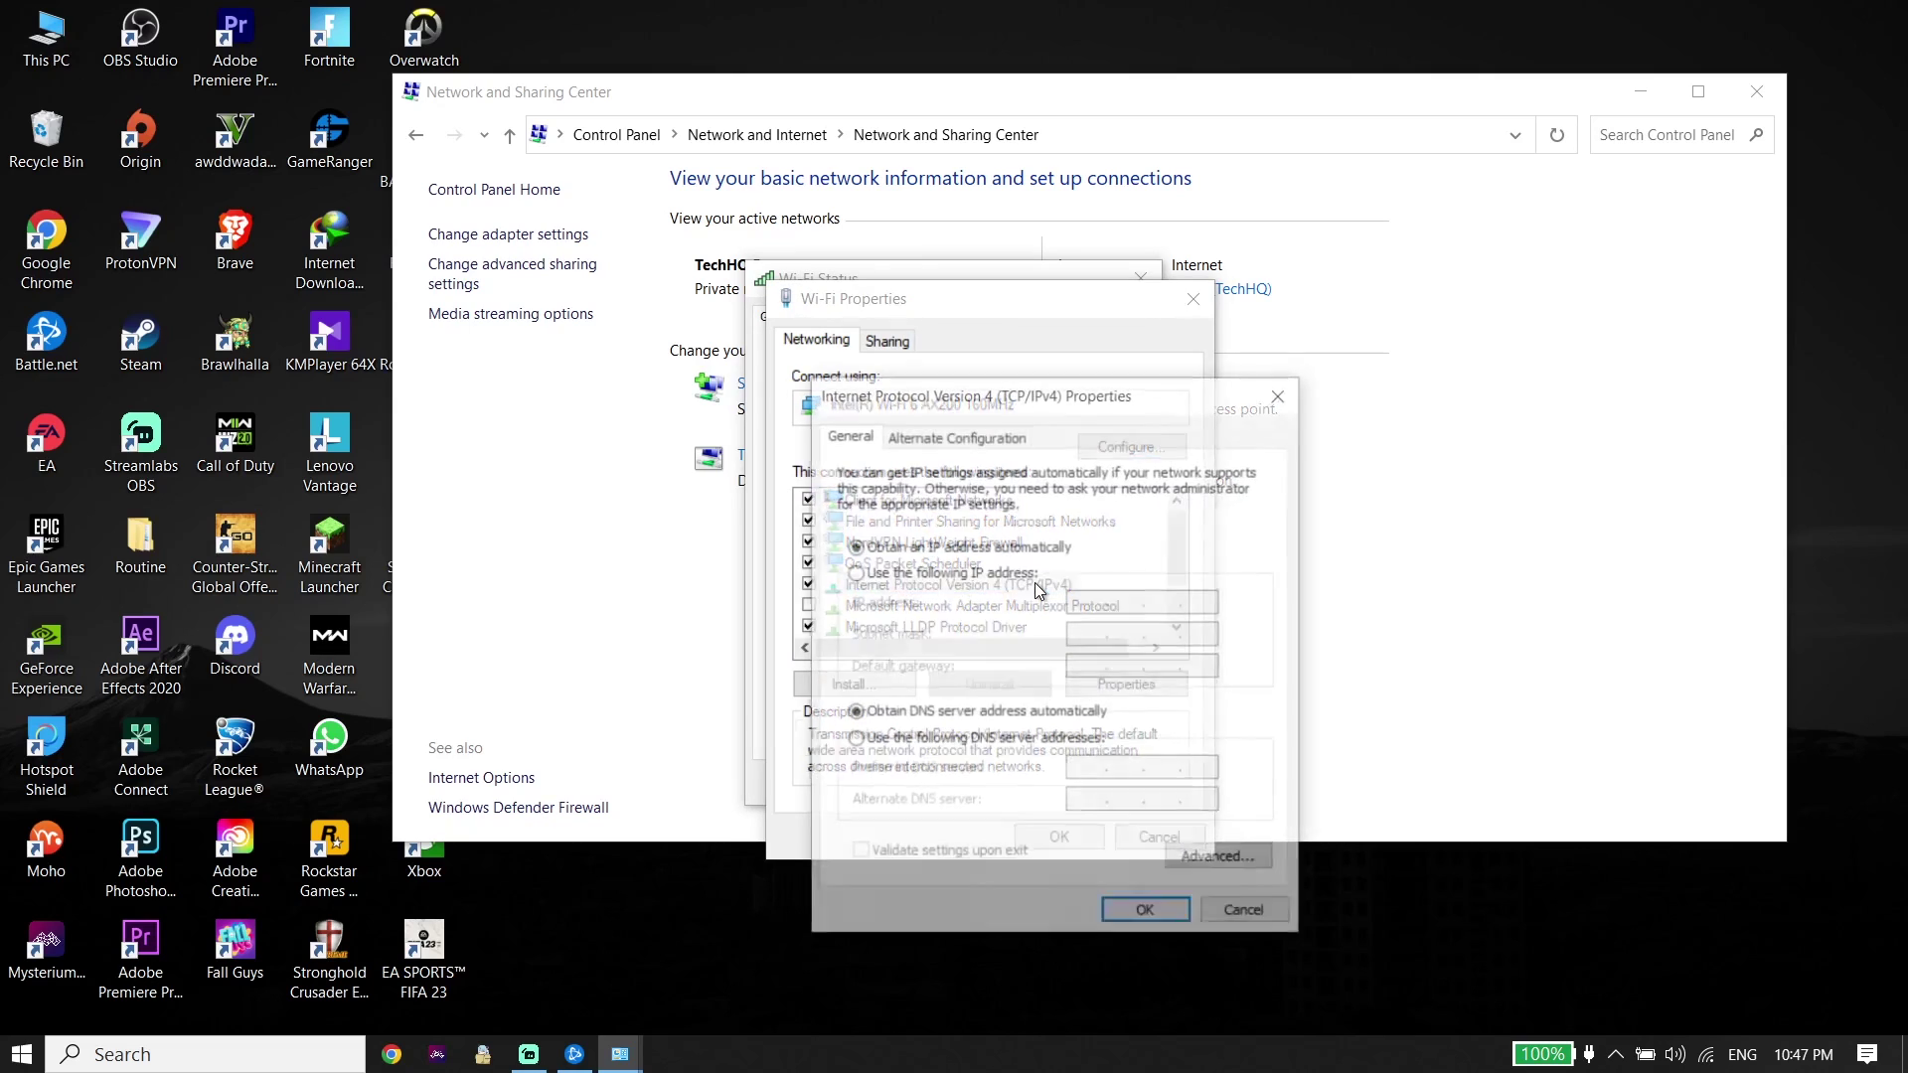
Switch to manual DNS server addresses, with 8.8.8.8 as preferred and 8.4.4.8 as alternate
{"action": "left_click", "coordinate": [934, 740]}
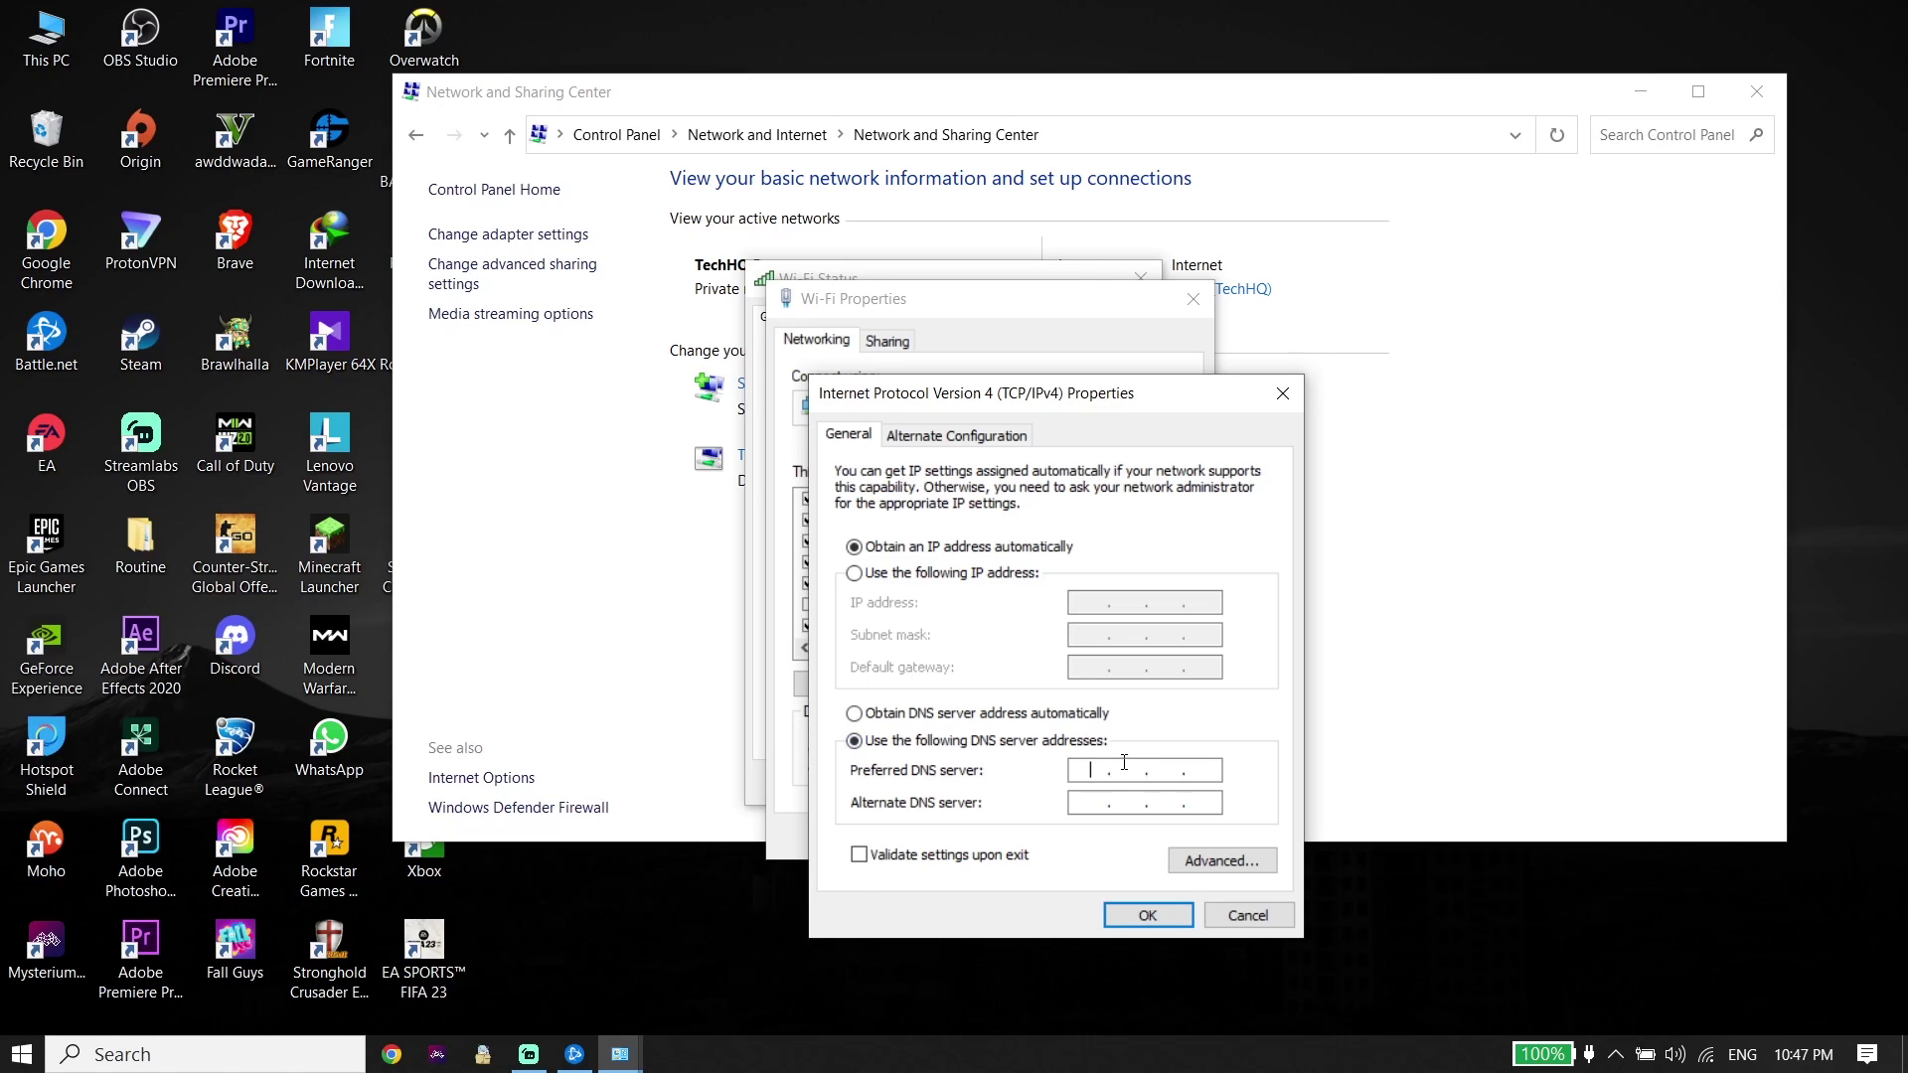
{"action": "type", "text": "8.8.8.8"}
{"action": "left_click", "coordinate": [1090, 802]}
{"action": "type", "text": "8.4.4.8"}
Try 1.1.1.1 as preferred and 1.0.0.1 as alternate DNS server, and close all network windows without saving
{"action": "left_click", "coordinate": [946, 713]}
{"action": "left_click", "coordinate": [934, 740]}
{"action": "type", "text": "1.1.1.1"}
{"action": "left_click", "coordinate": [1086, 805]}
{"action": "type", "text": "1.0.0.1"}
{"action": "left_click", "coordinate": [1283, 398]}
{"action": "left_click", "coordinate": [1205, 308]}
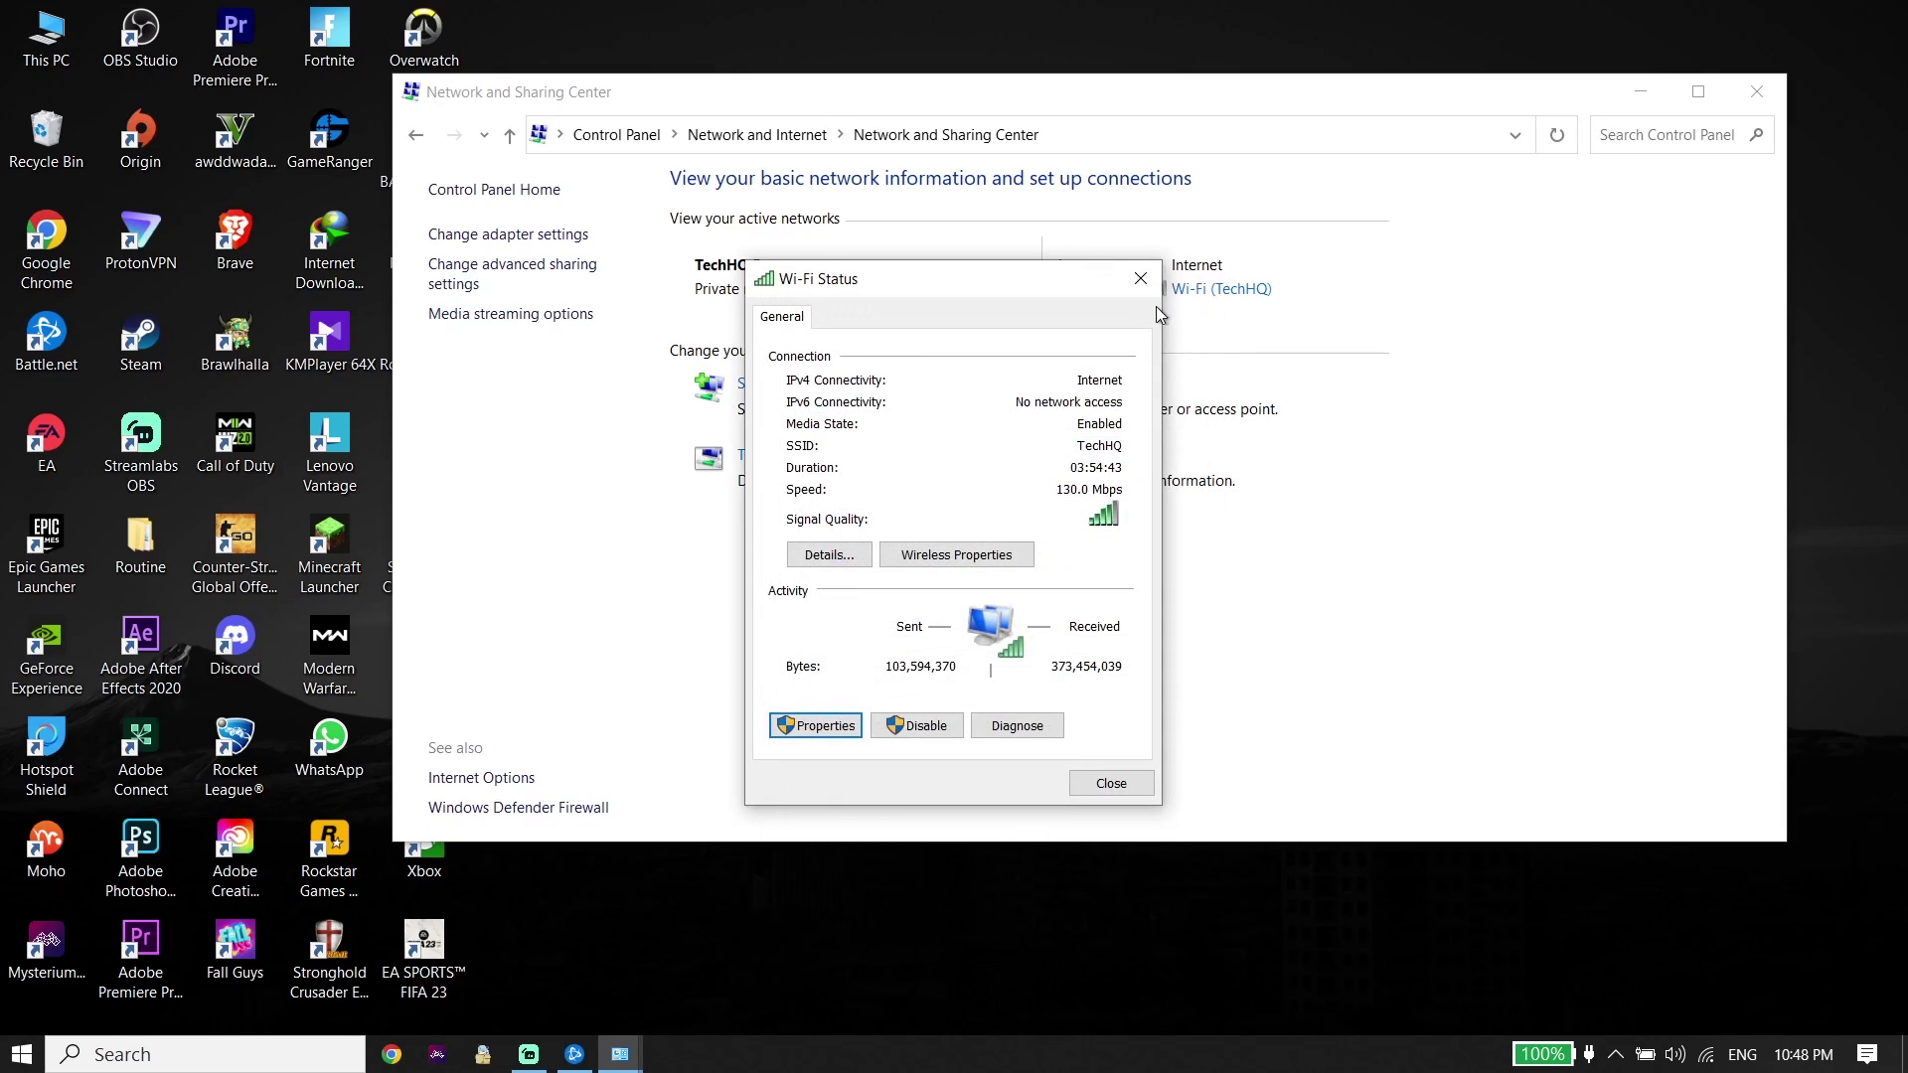
{"action": "left_click", "coordinate": [1140, 294]}
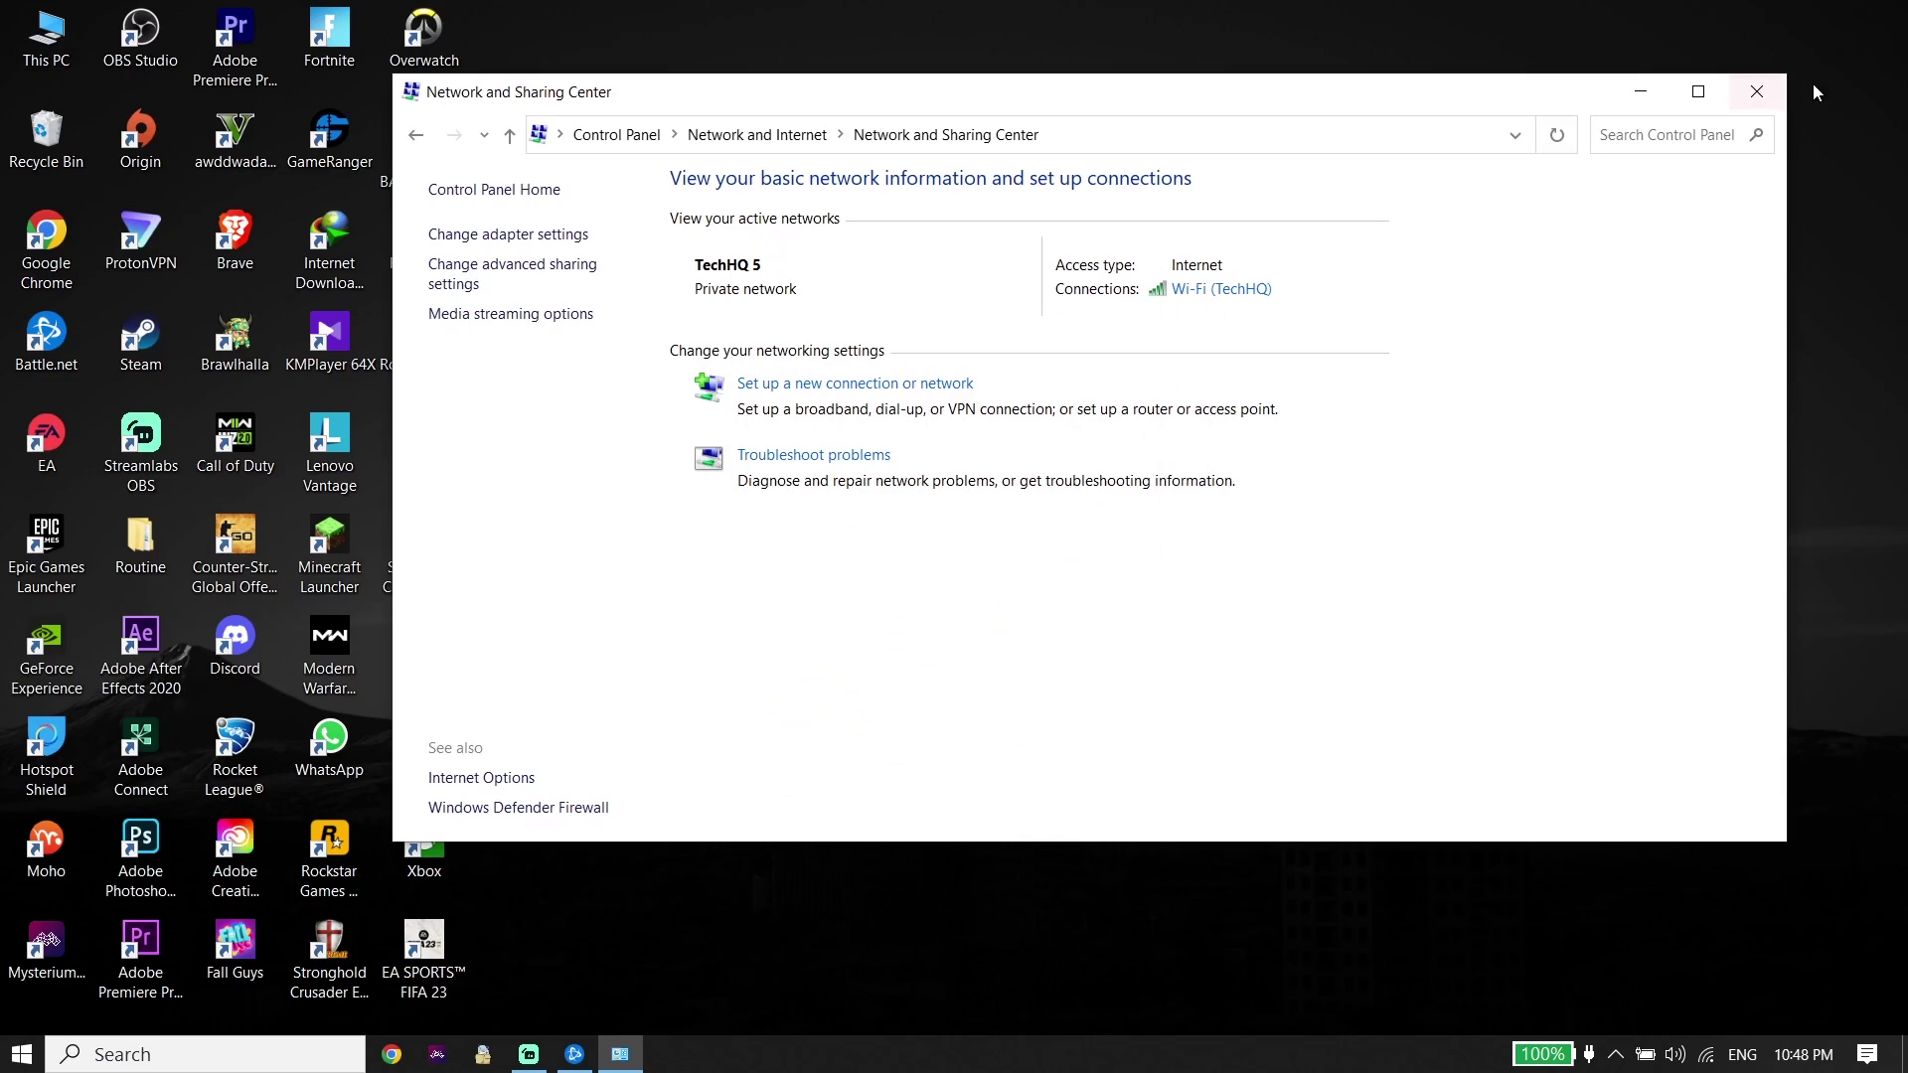
{"action": "left_click", "coordinate": [1754, 92]}
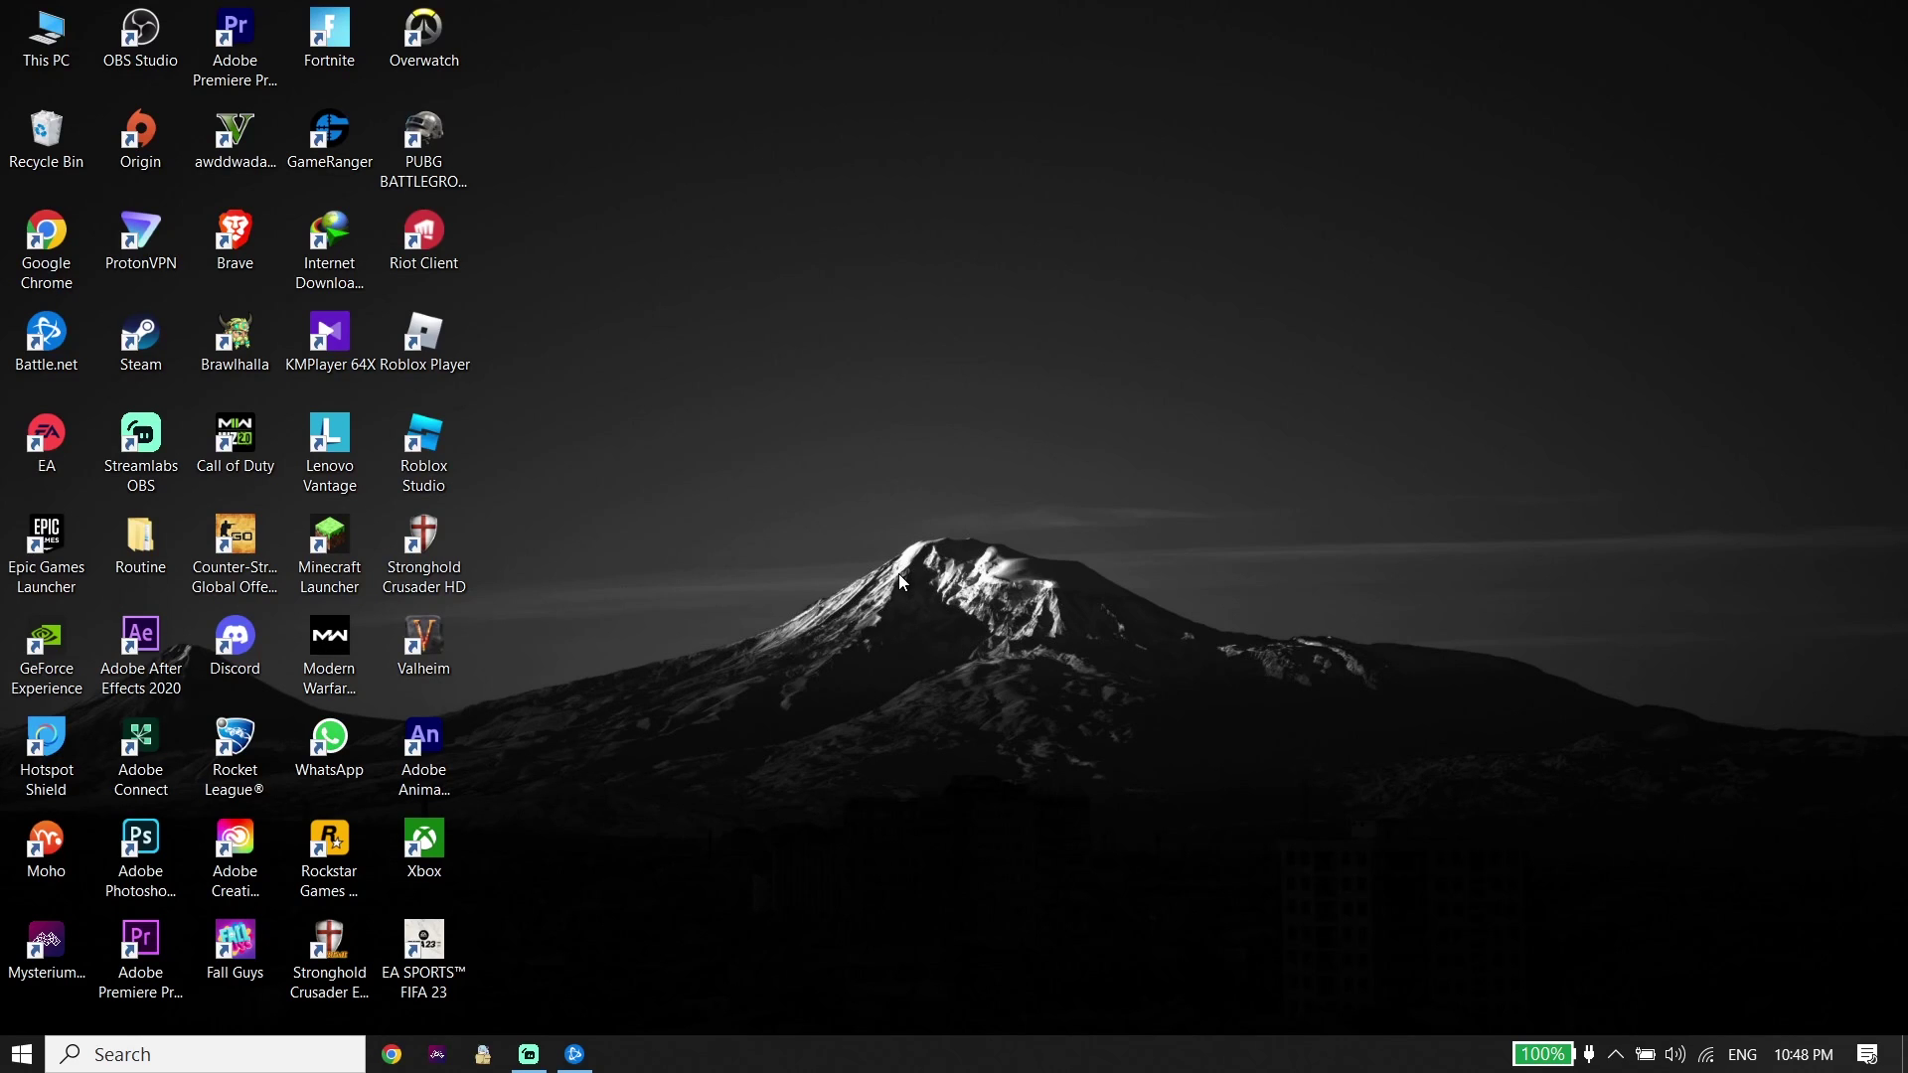
View the list of available Wi-Fi networks, dismiss it and return to the Battle.net launcher
{"action": "left_click", "coordinate": [1707, 1054]}
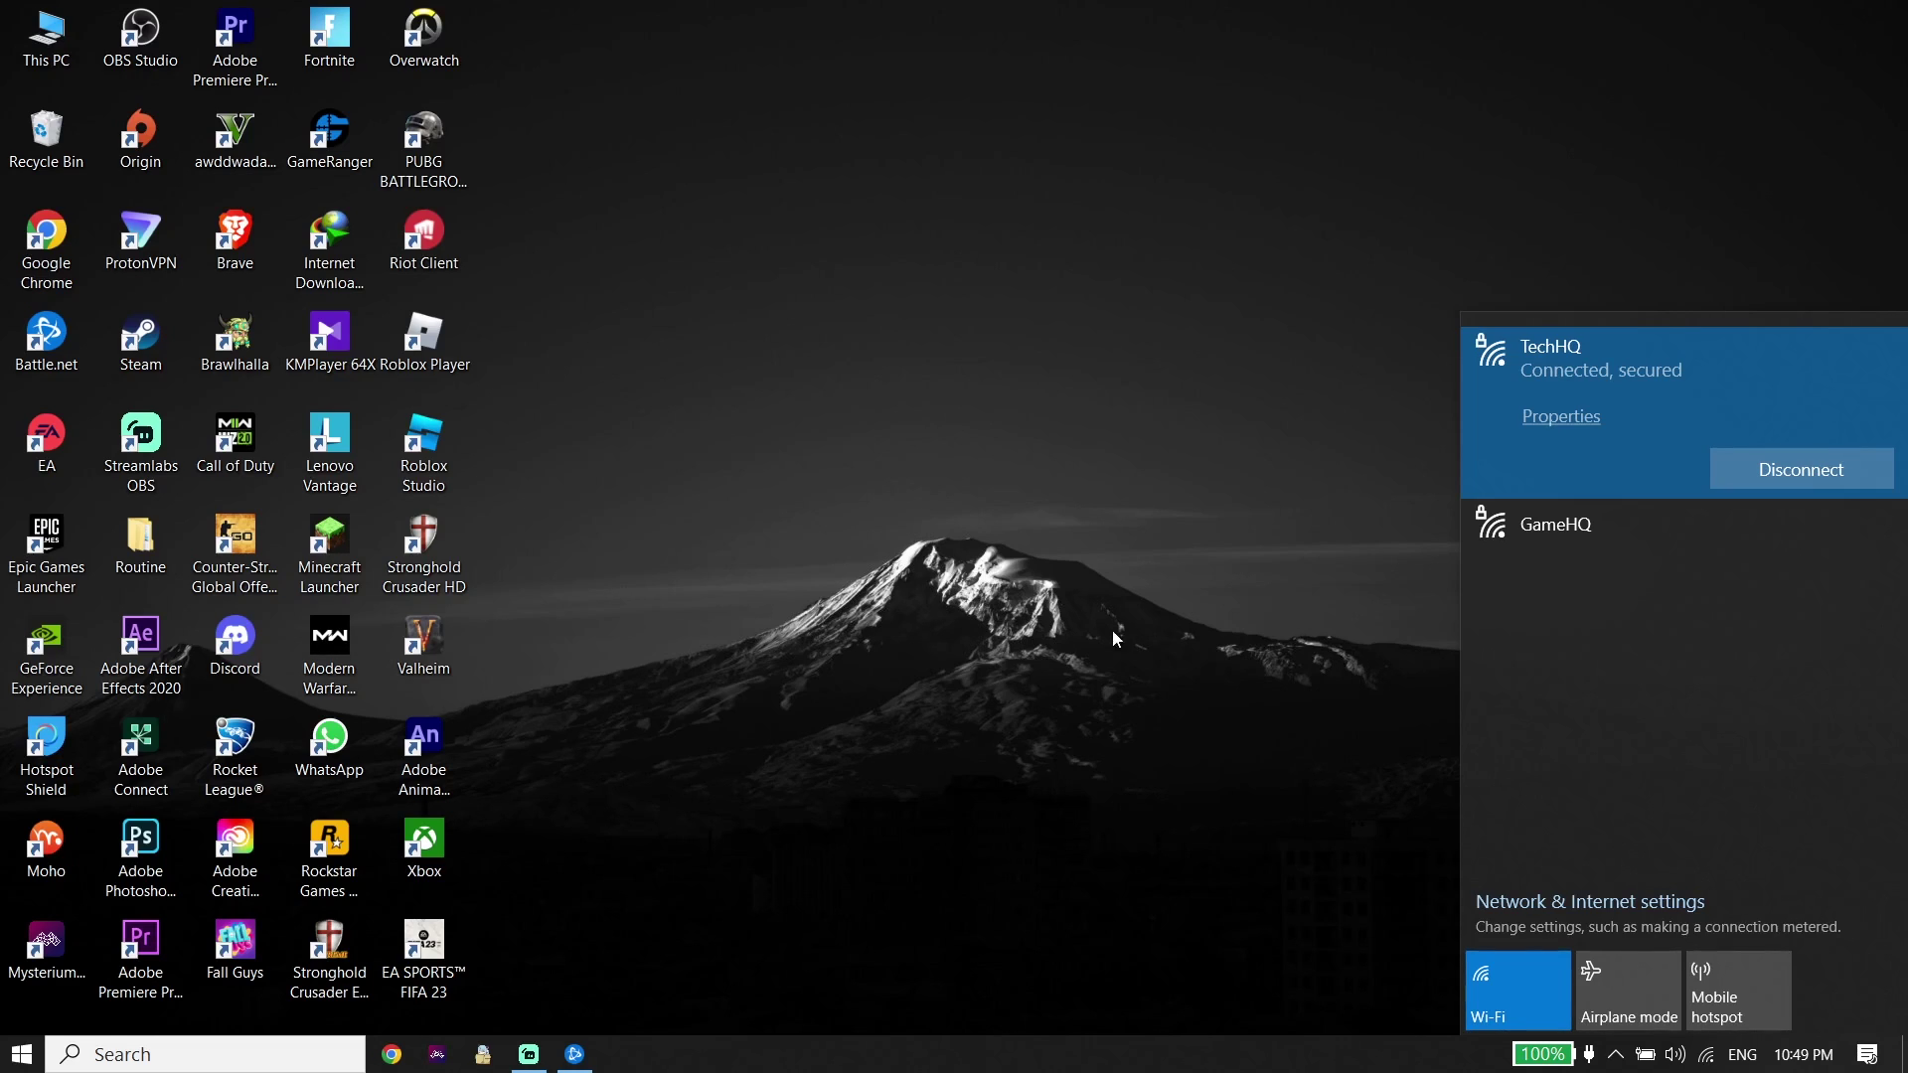
{"action": "left_click", "coordinate": [762, 820]}
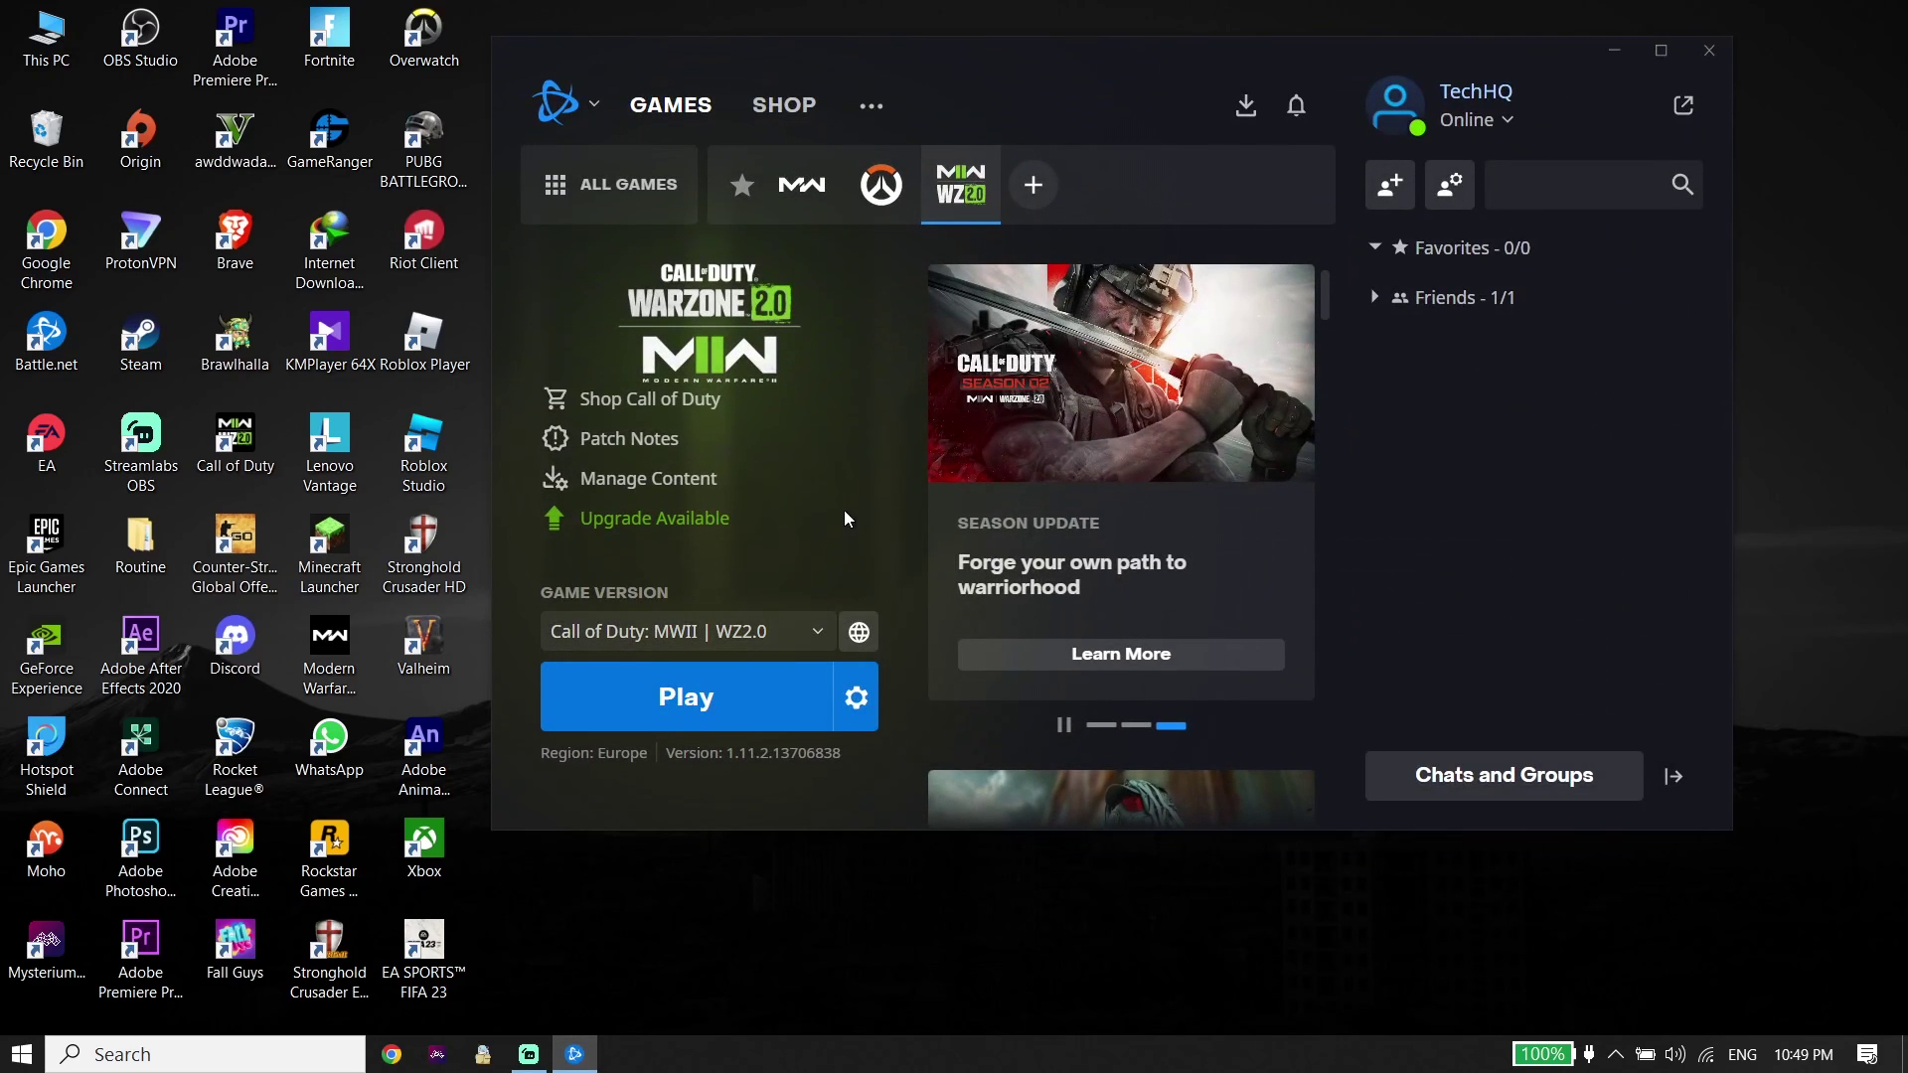